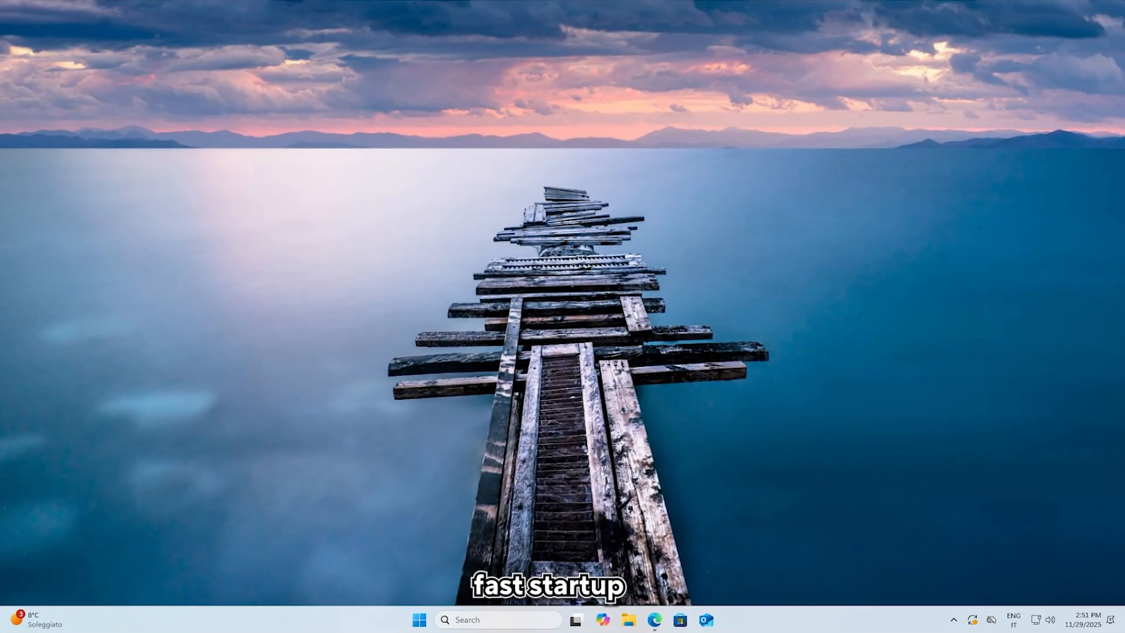
Open Control Panel's Power Options power button settings and unlock the greyed-out shutdown settings
left_click(500, 621)
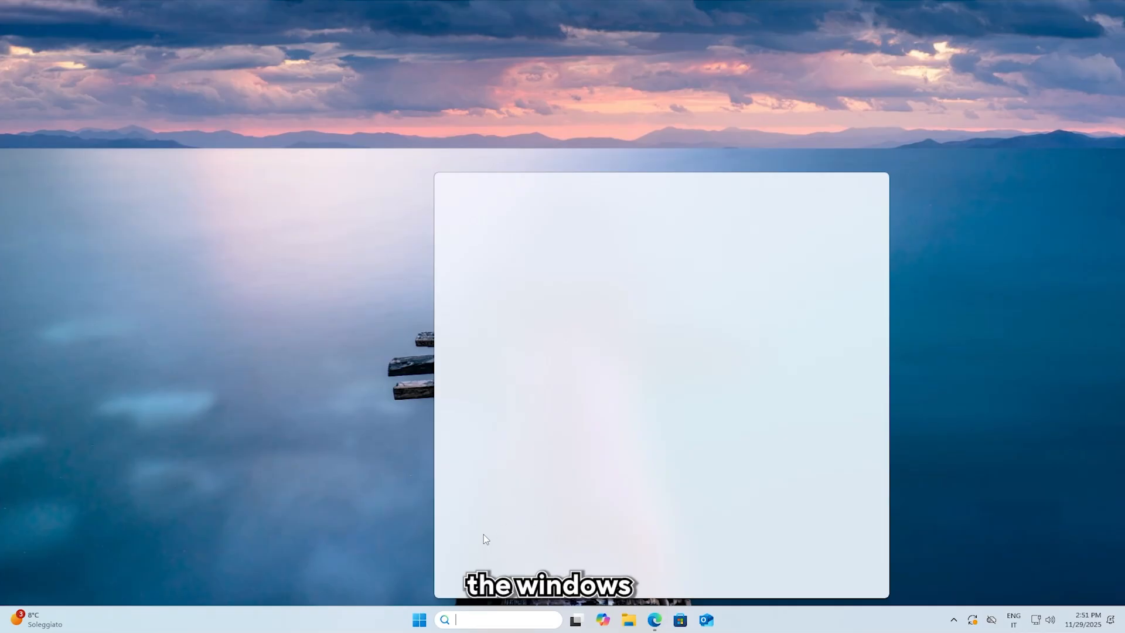
type("contro")
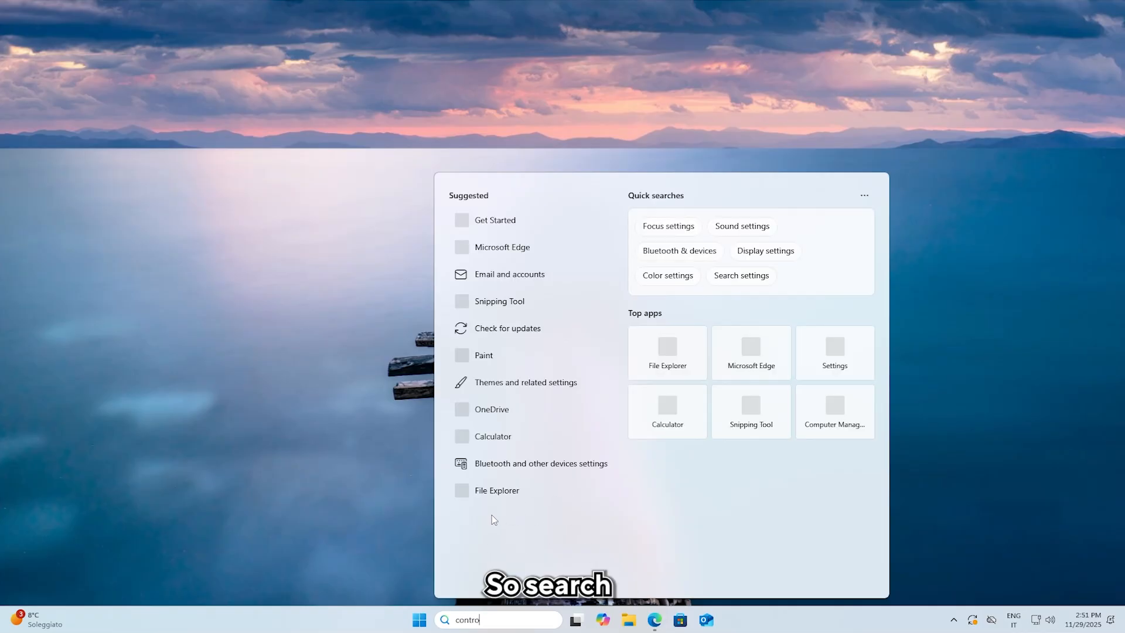
type("l panel")
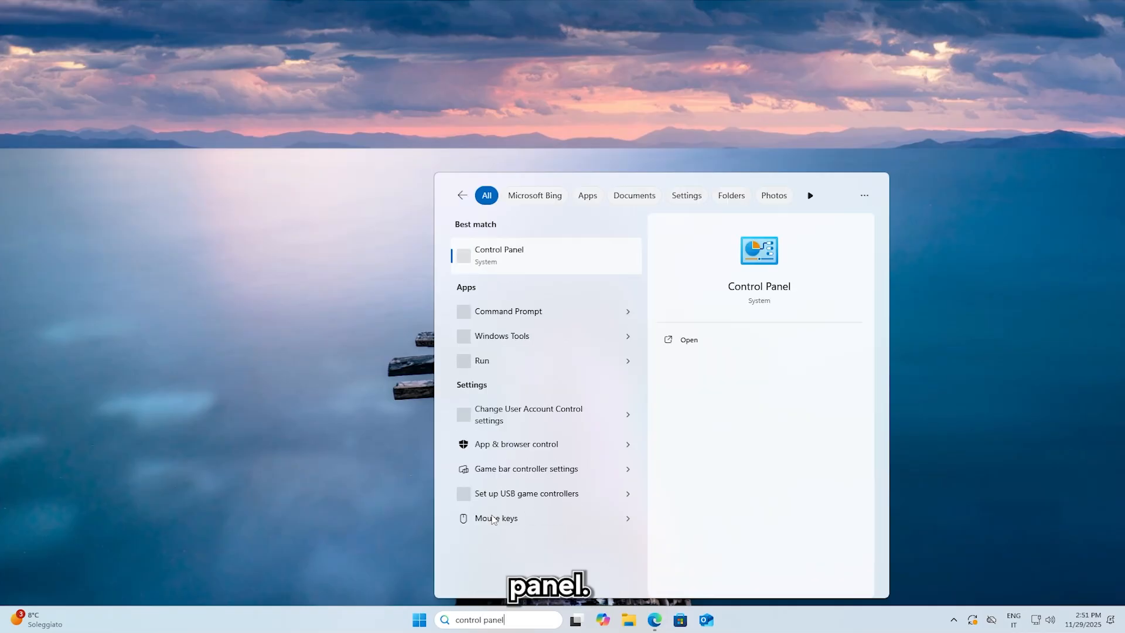
key("Return")
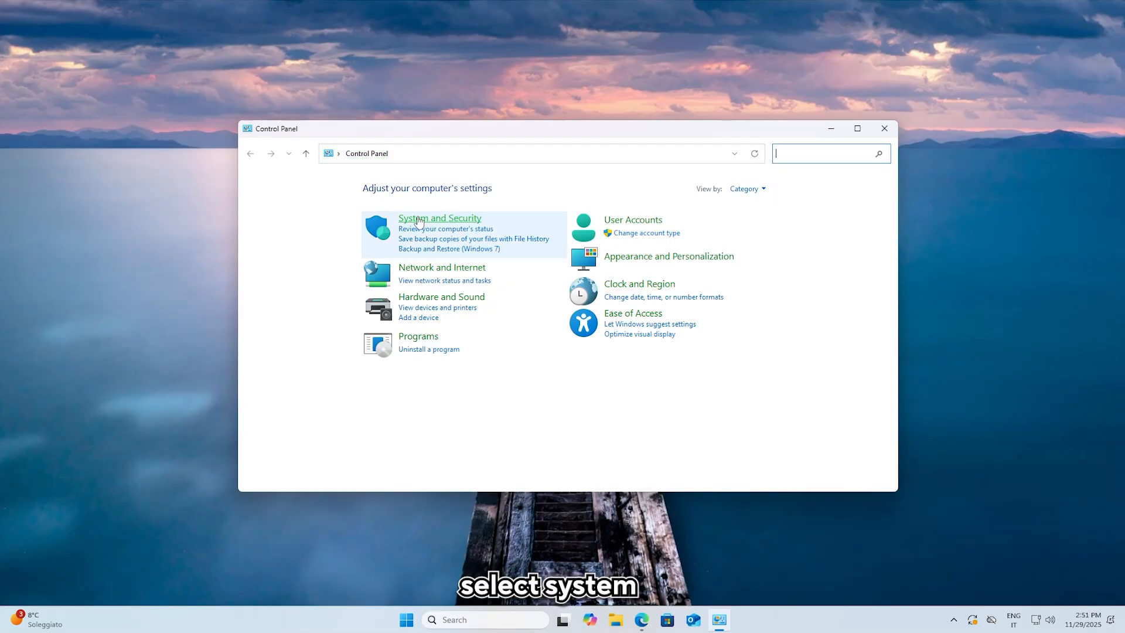
left_click(448, 222)
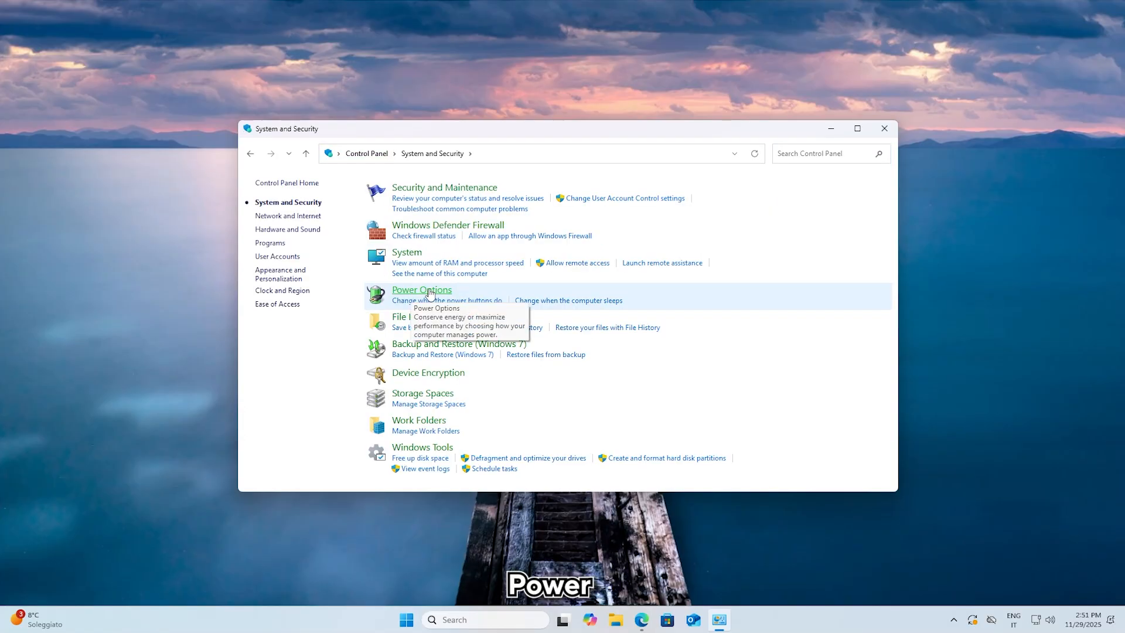
left_click(430, 293)
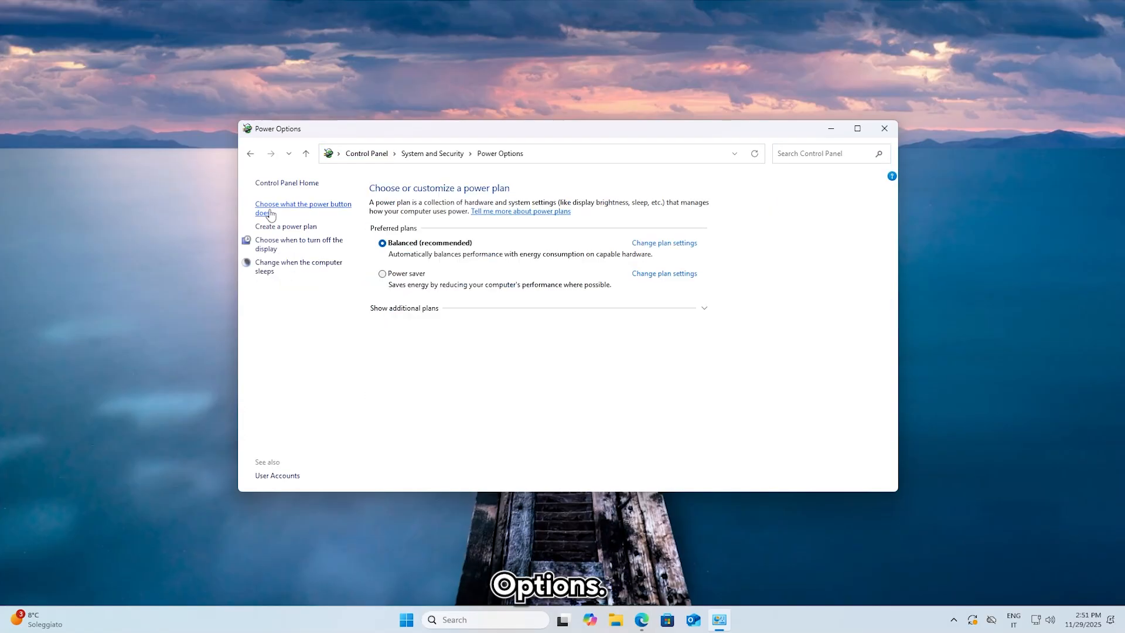
left_click(312, 208)
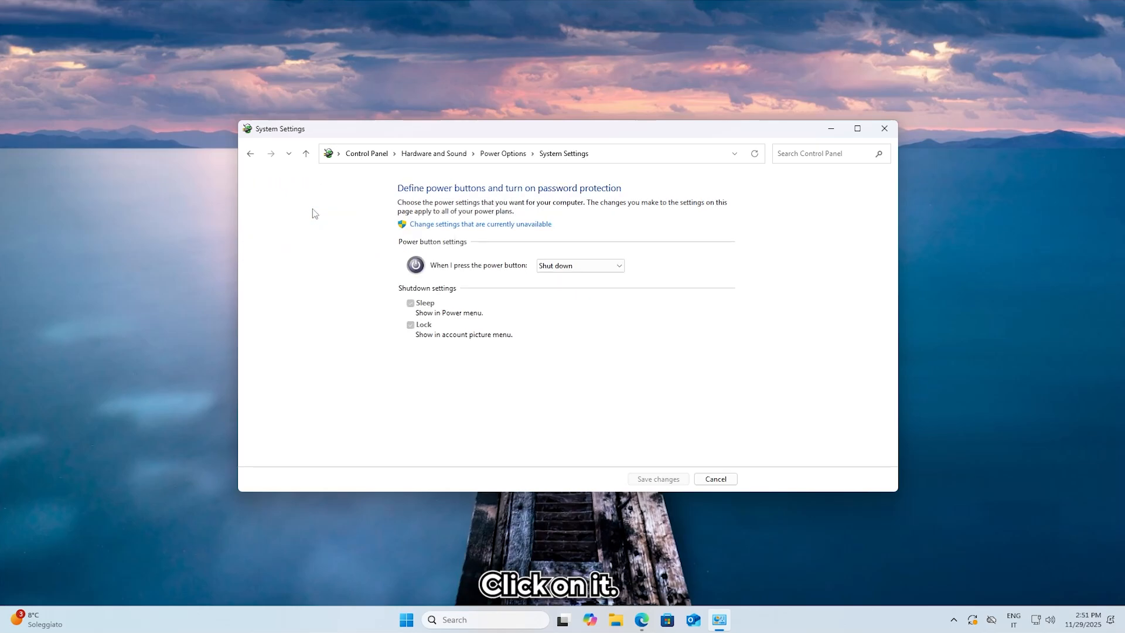
left_click(482, 225)
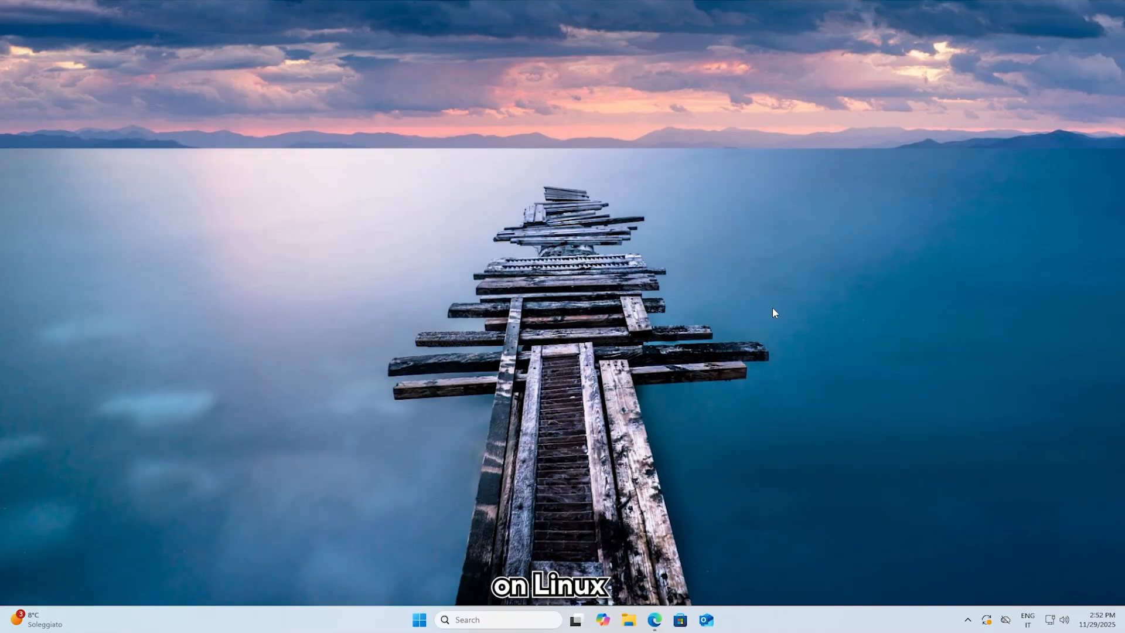
Turn off Device encryption under Privacy & security in Windows Settings, then close Settings
key("super")
left_click(608, 280)
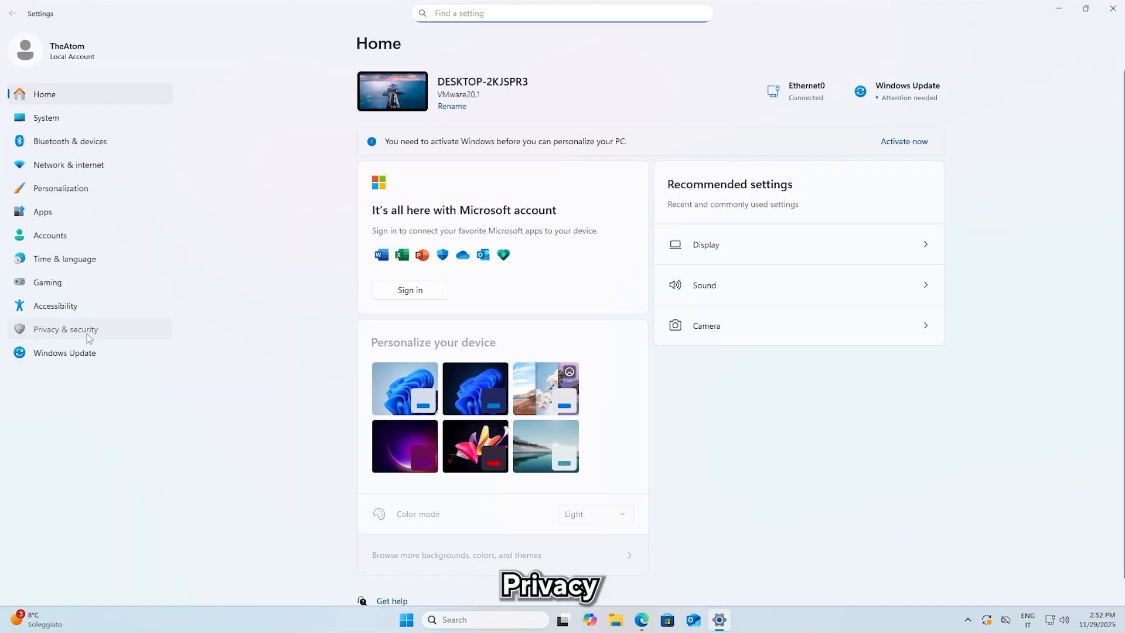
left_click(88, 334)
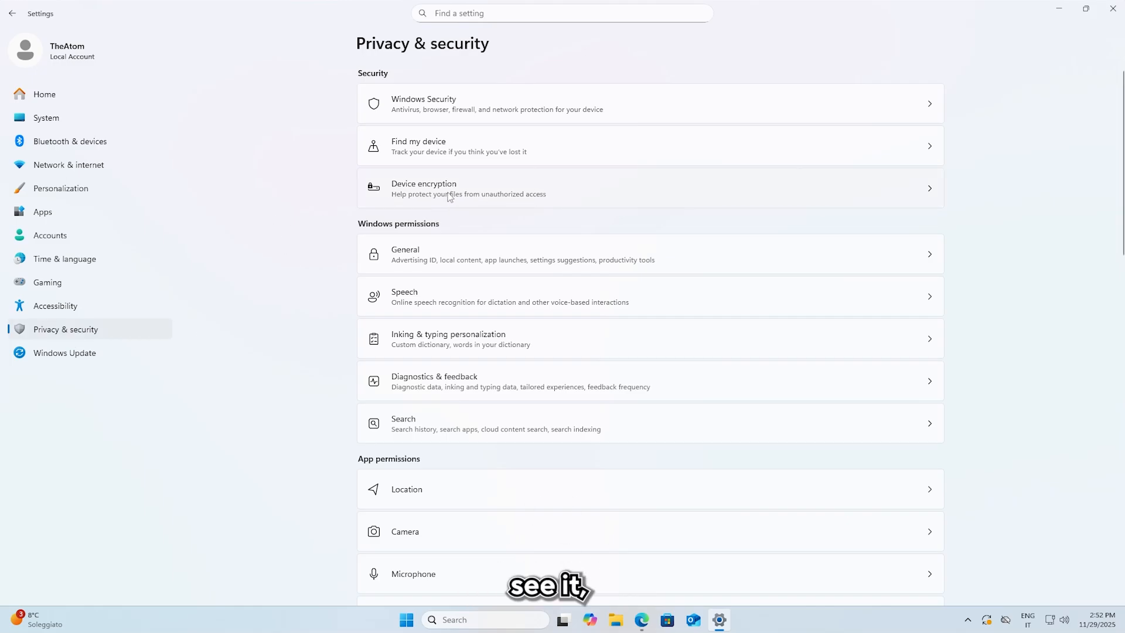
left_click(621, 198)
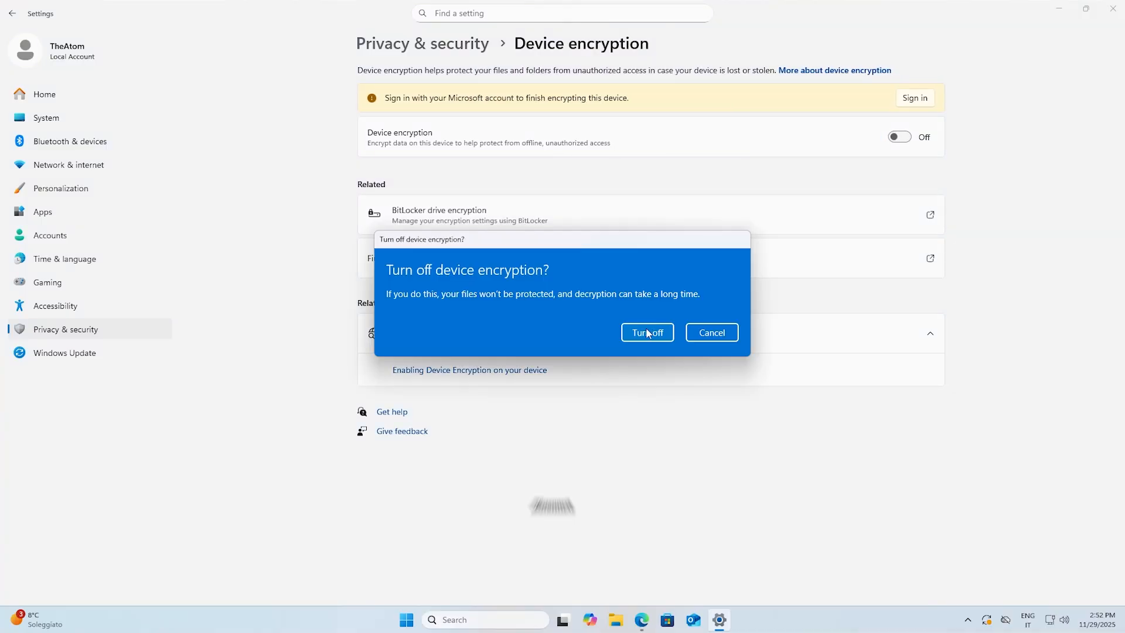
left_click(646, 333)
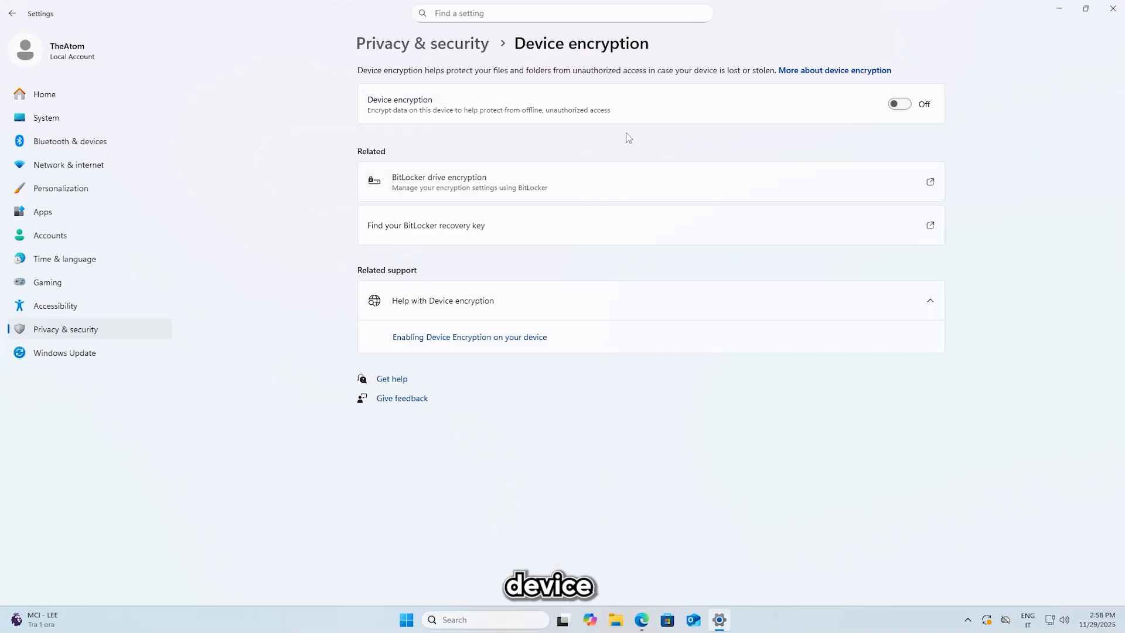
left_click(1114, 11)
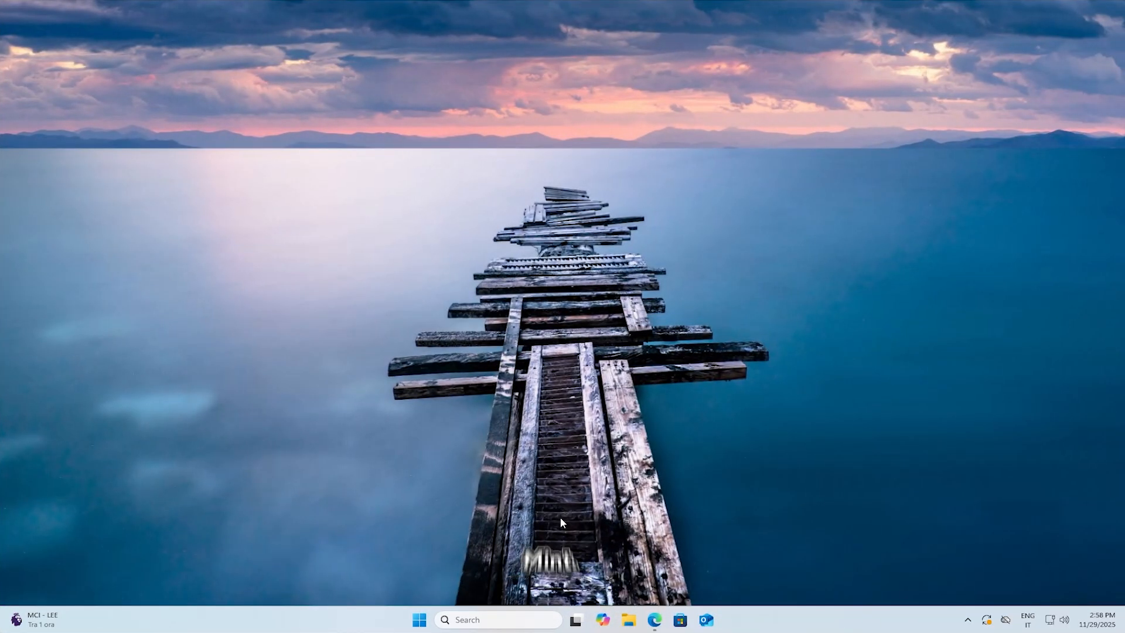
Open Disk Management through a 'create' search and bring up Shrink Volume for C:
left_click(479, 620)
type("create")
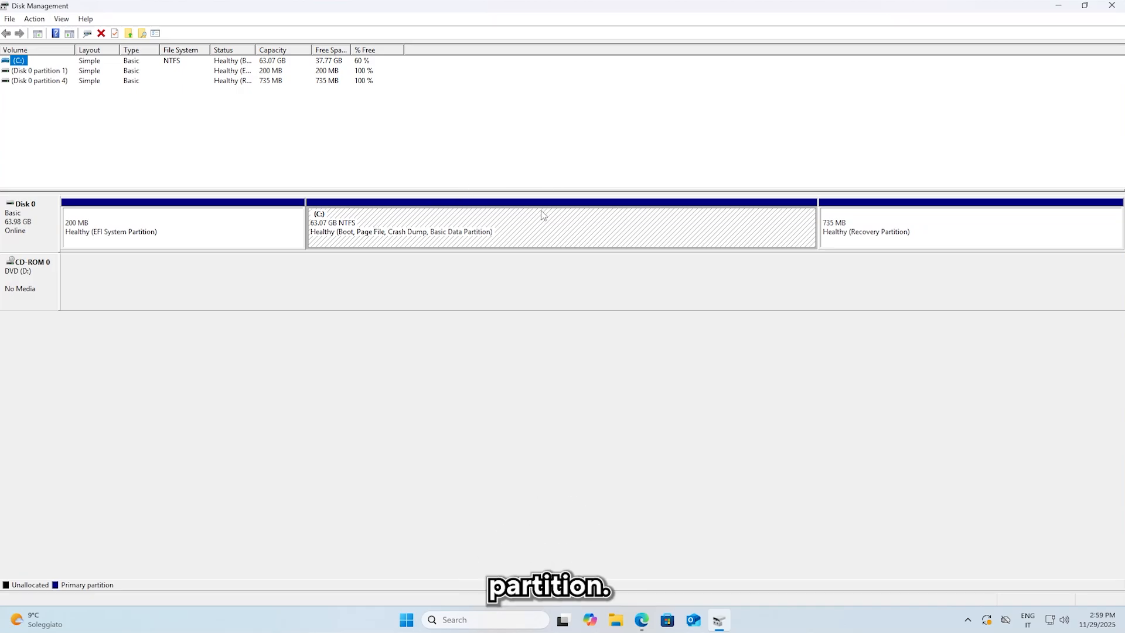
right_click(536, 225)
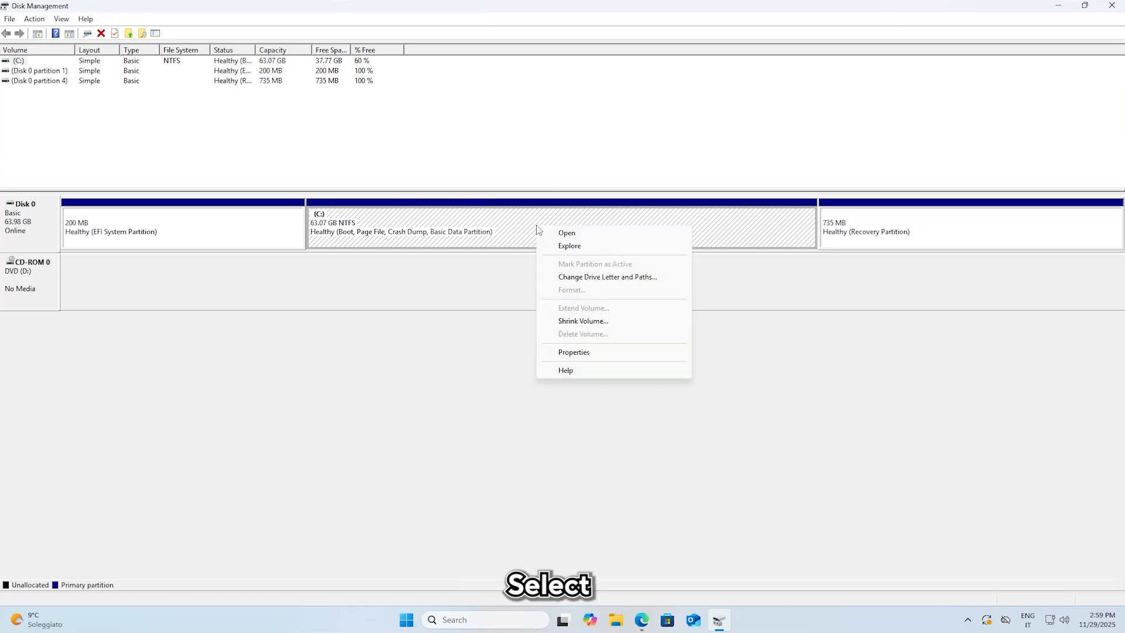
left_click(614, 323)
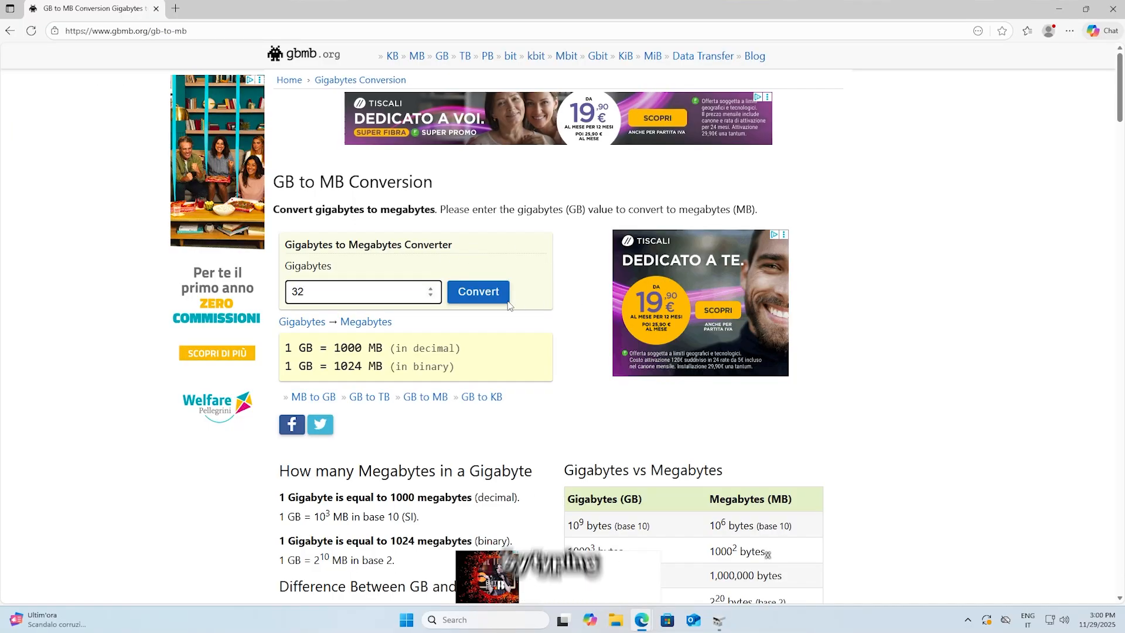
Convert 32 GB on gbmb.org and select the 32768 MB binary result
left_click(476, 302)
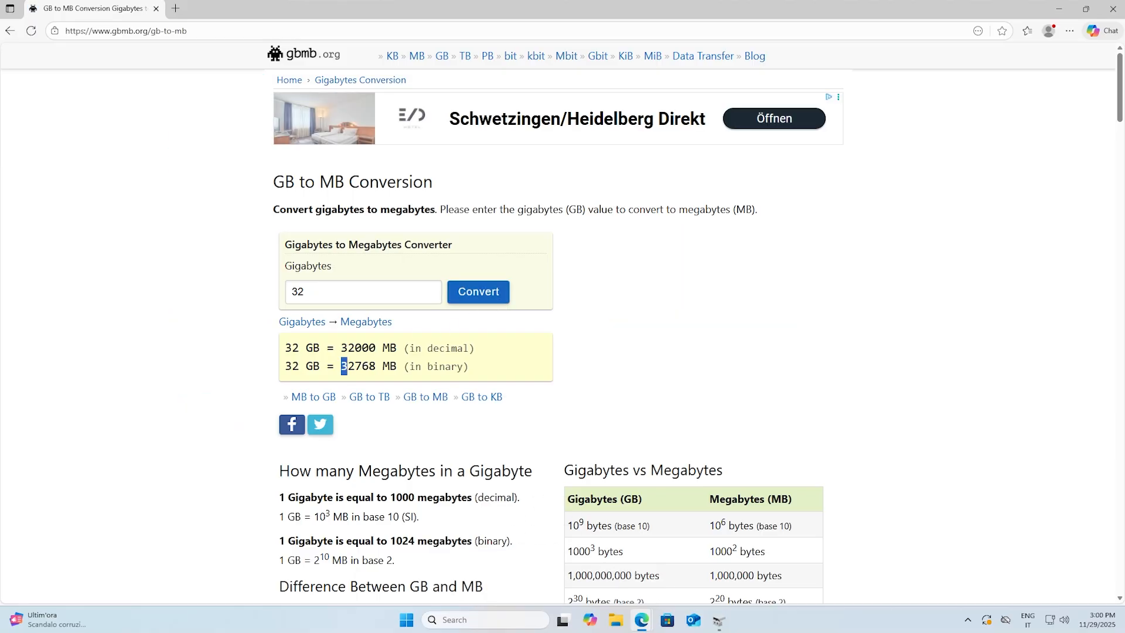
left_click_drag(344, 367, 385, 380)
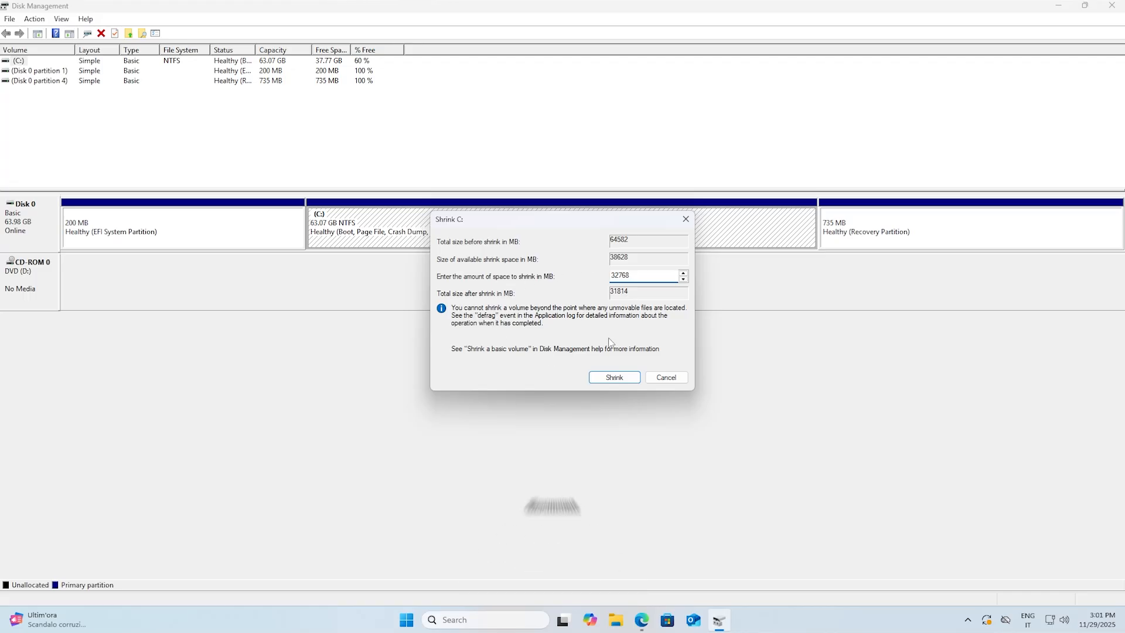
Shrink C: by 32768 MB to free 32.00 GB, then close Disk Management
left_click(614, 378)
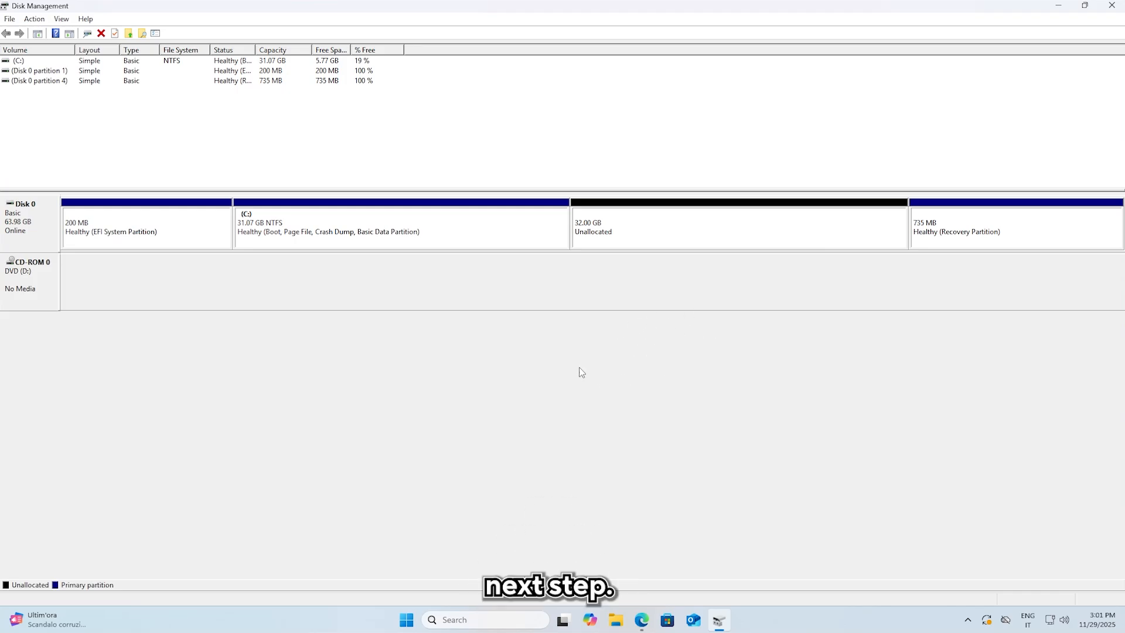
left_click(1104, 4)
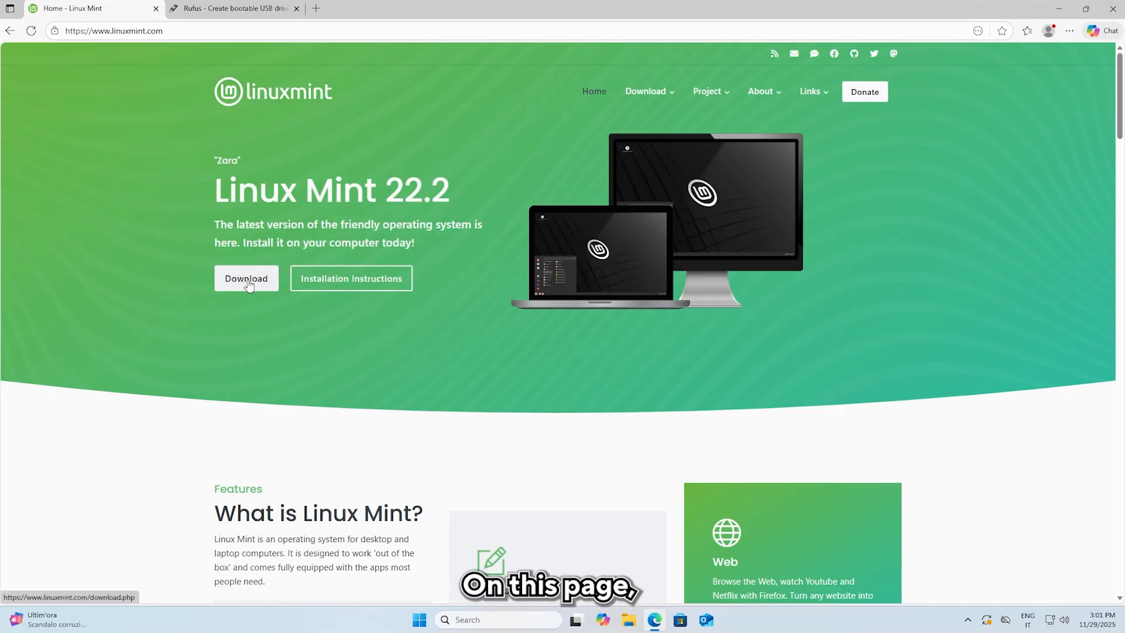
Start downloading linuxmint-22.2-cinnamon-64bit.iso from the Cinnamon Edition page, then switch to the Rufus tab
left_click(252, 284)
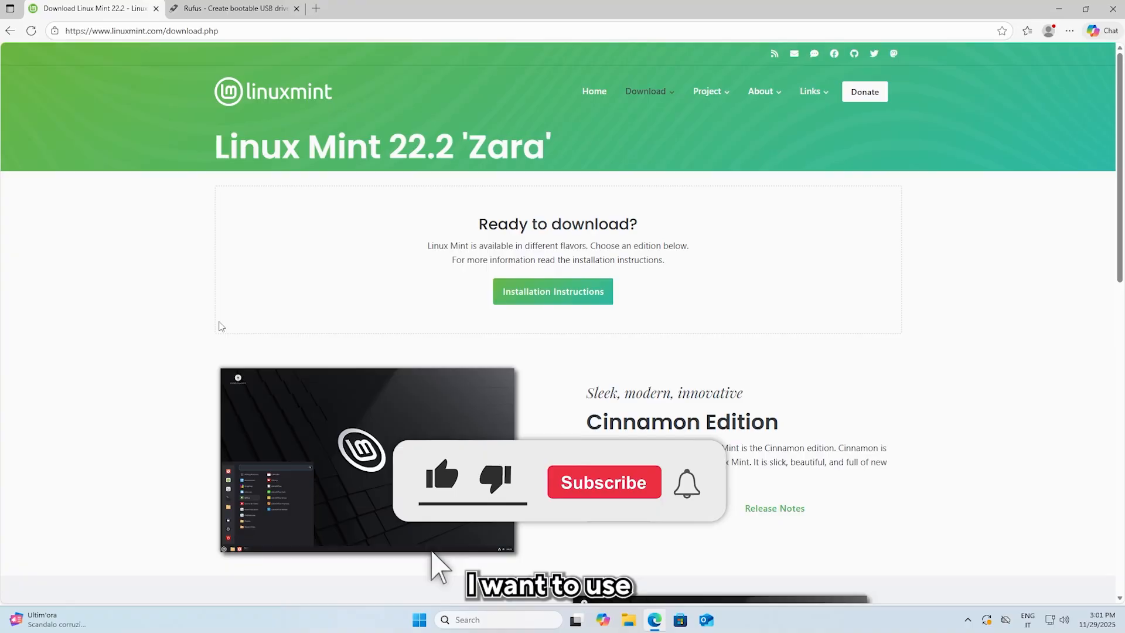
scroll(614, 340, "down", 3)
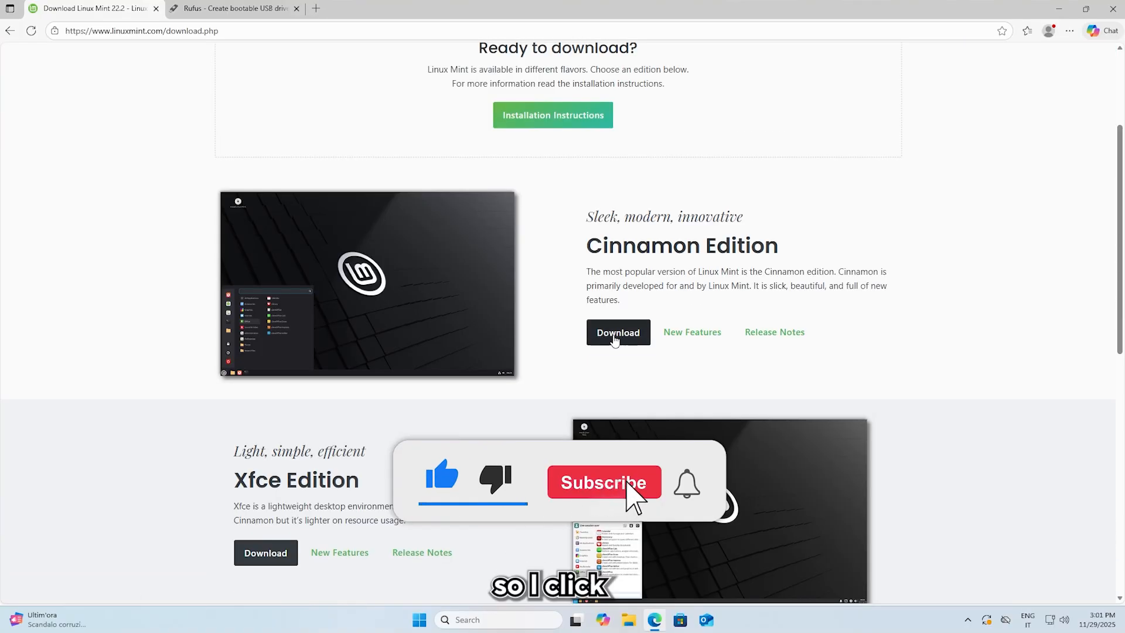
left_click(615, 338)
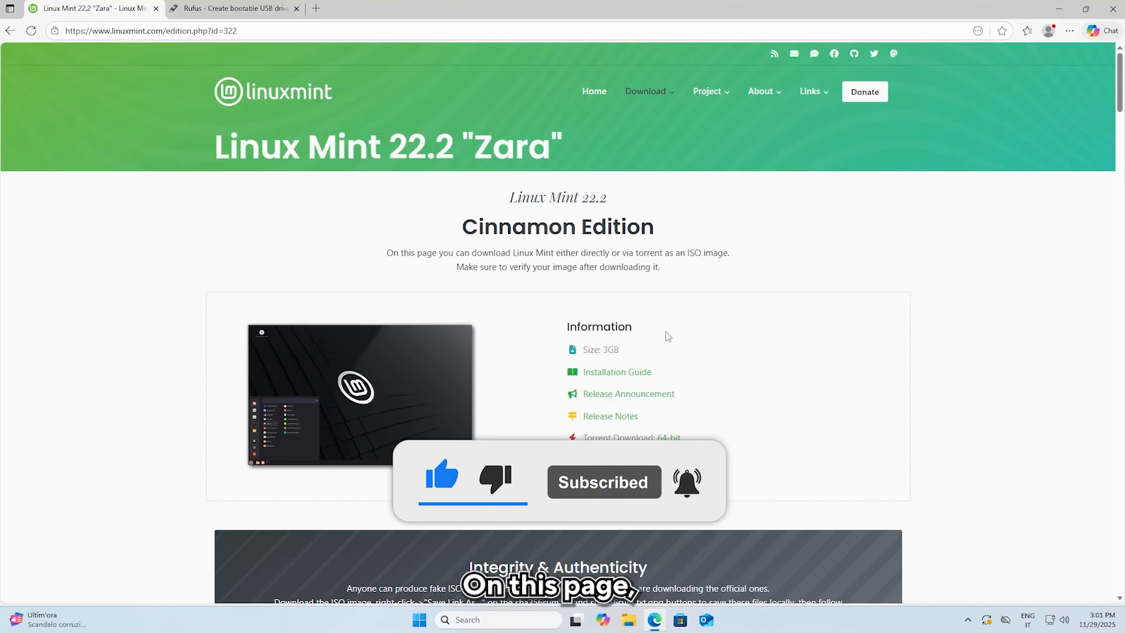
scroll(917, 335, "down", 10)
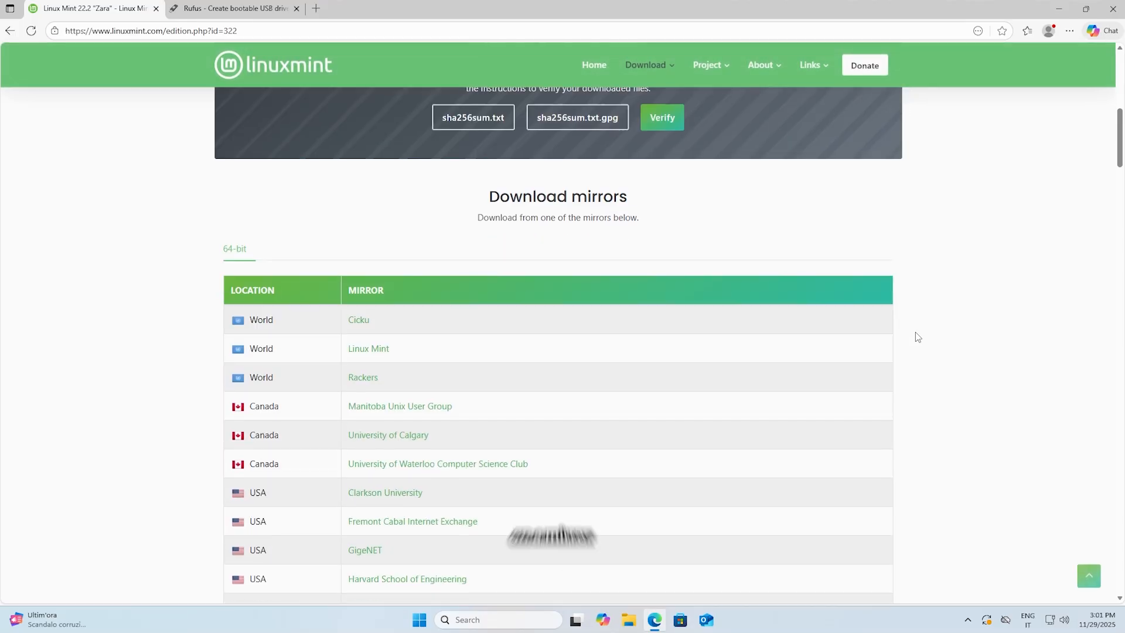
scroll(918, 337, "down", 2)
scroll(918, 337, "up", 2)
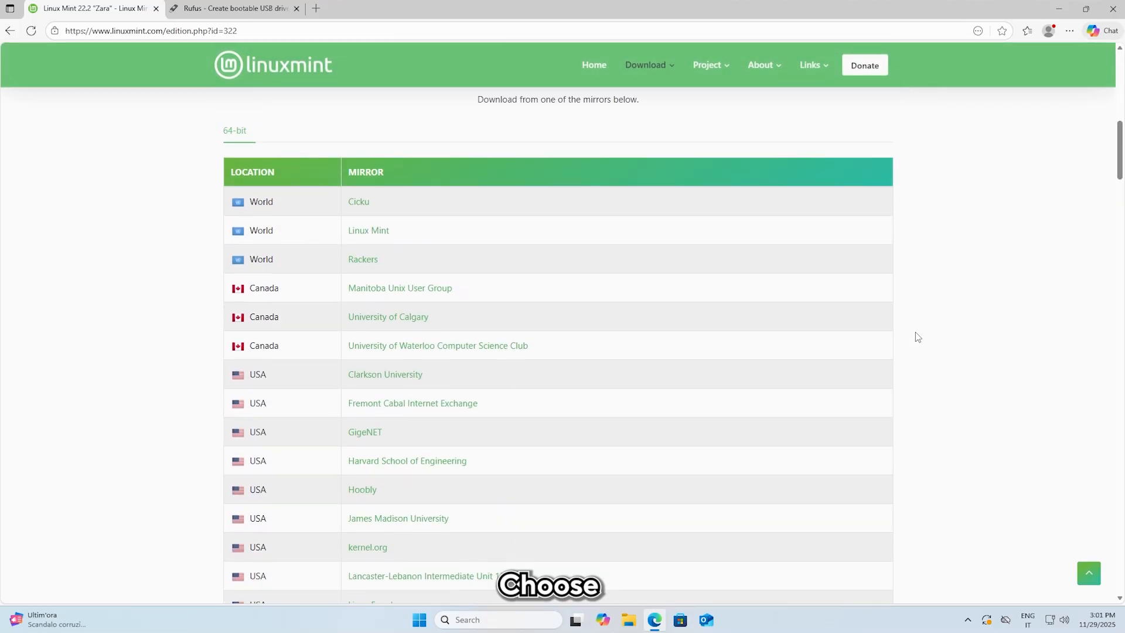
scroll(918, 337, "down", 10)
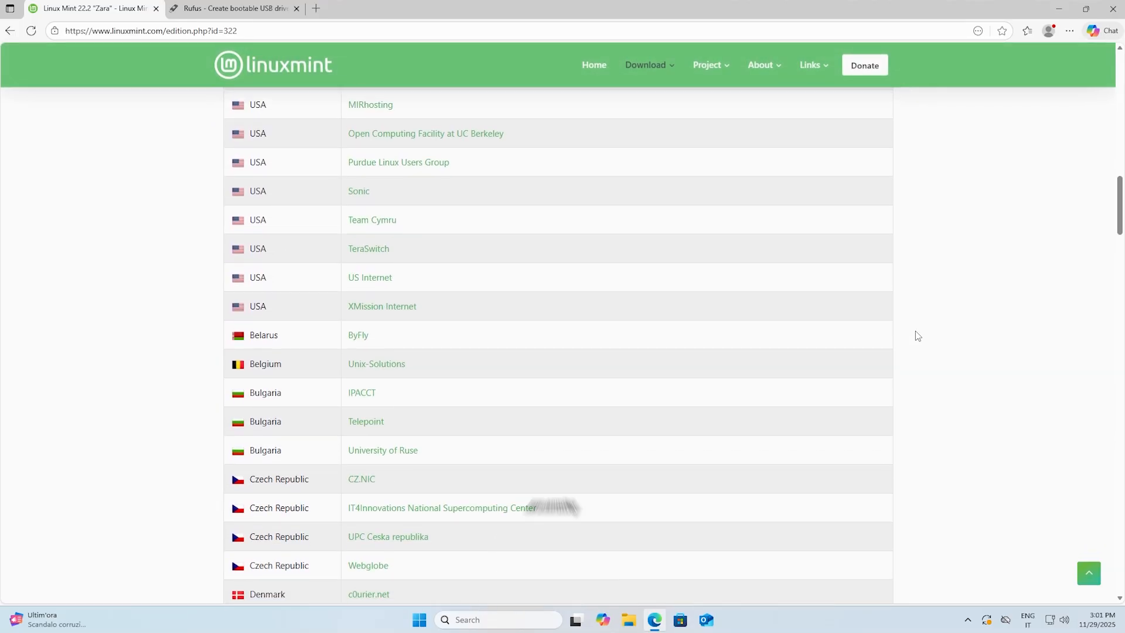
scroll(918, 335, "down", 8)
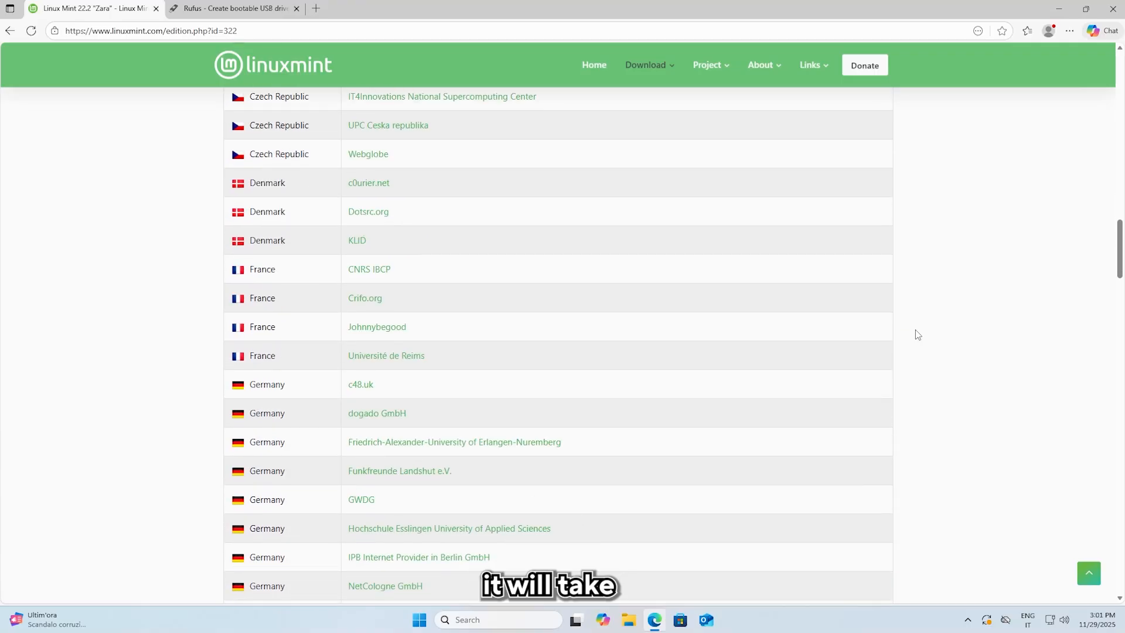
scroll(865, 348, "down", 7)
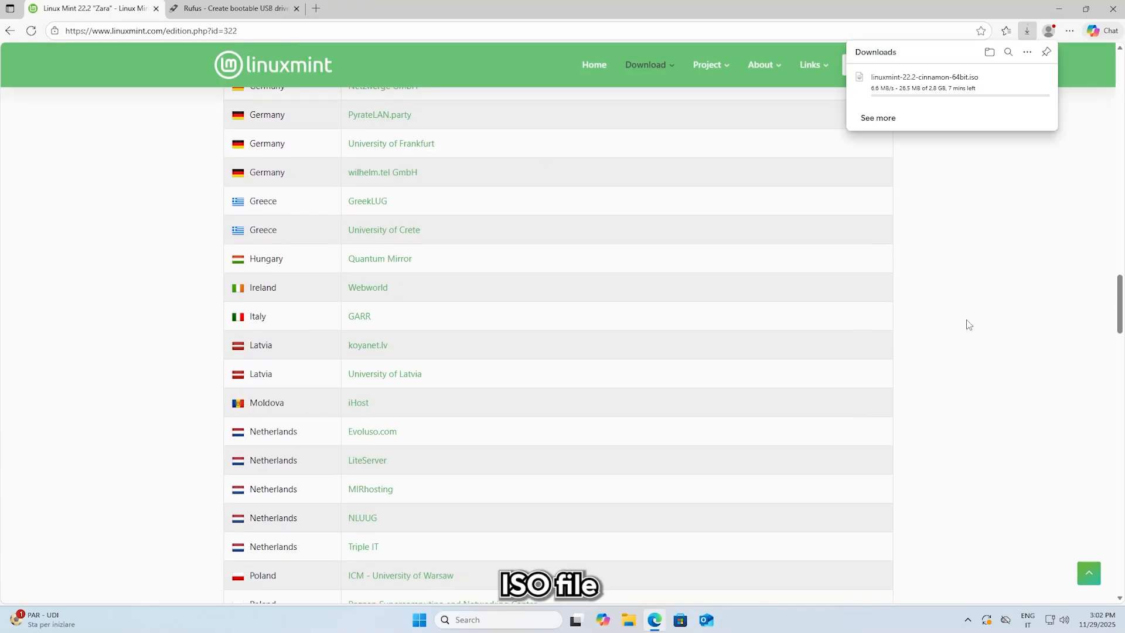
key("ctrl+Tab")
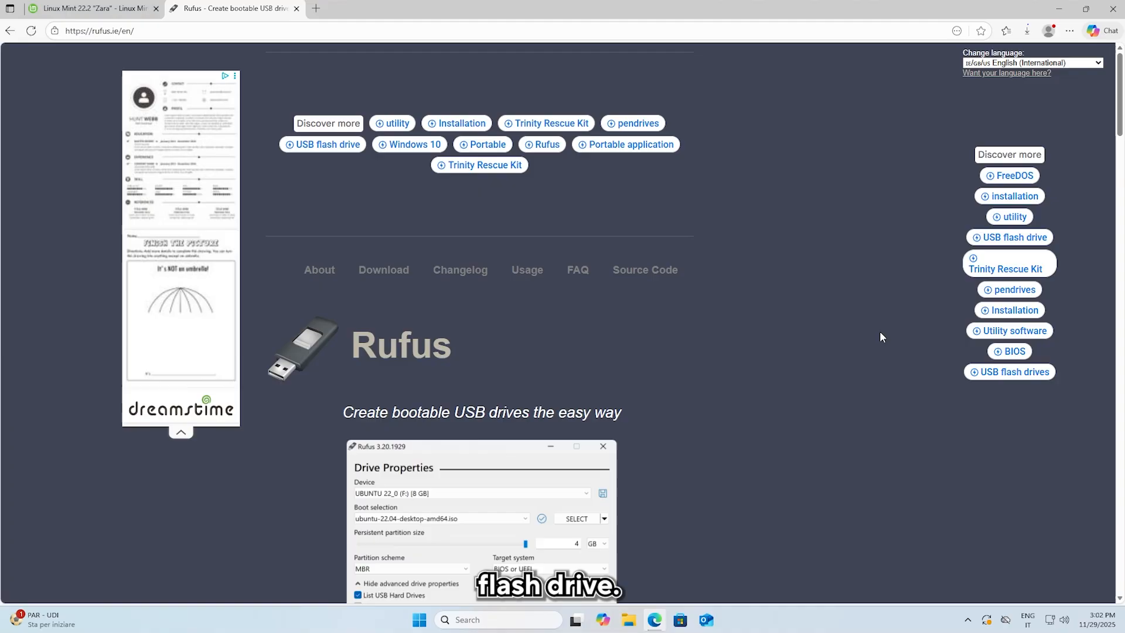
Download the portable rufus-4.11p.exe from rufus.ie's Download section
scroll(880, 334, "down", 10)
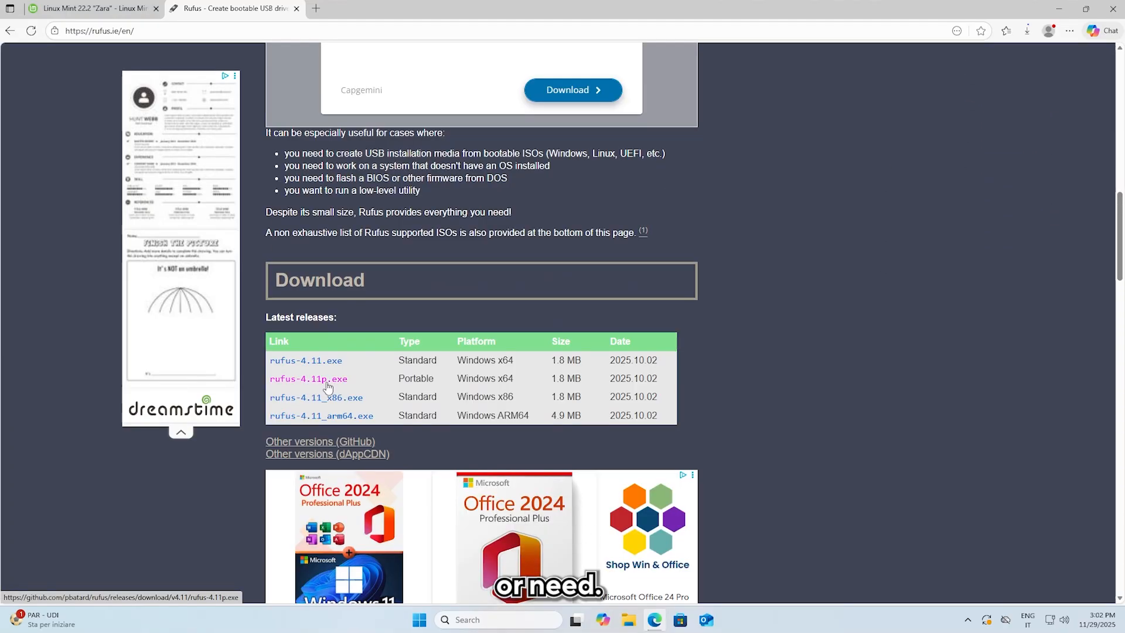
left_click(328, 387)
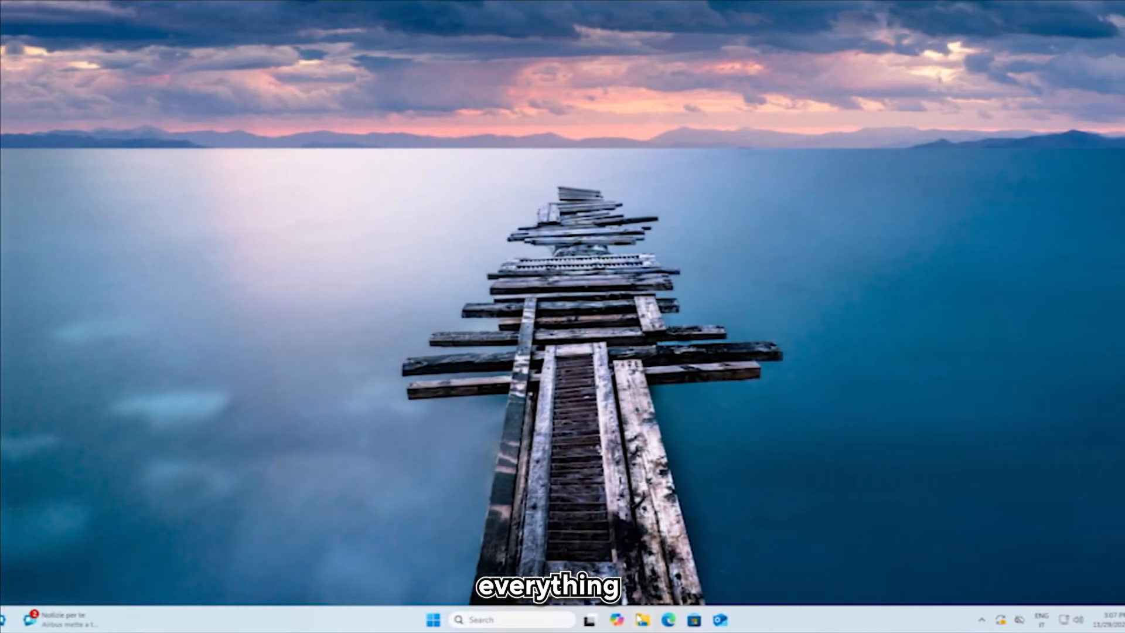
Run rufus-4.11p from Downloads as administrator, declining automatic update checks
left_click(627, 620)
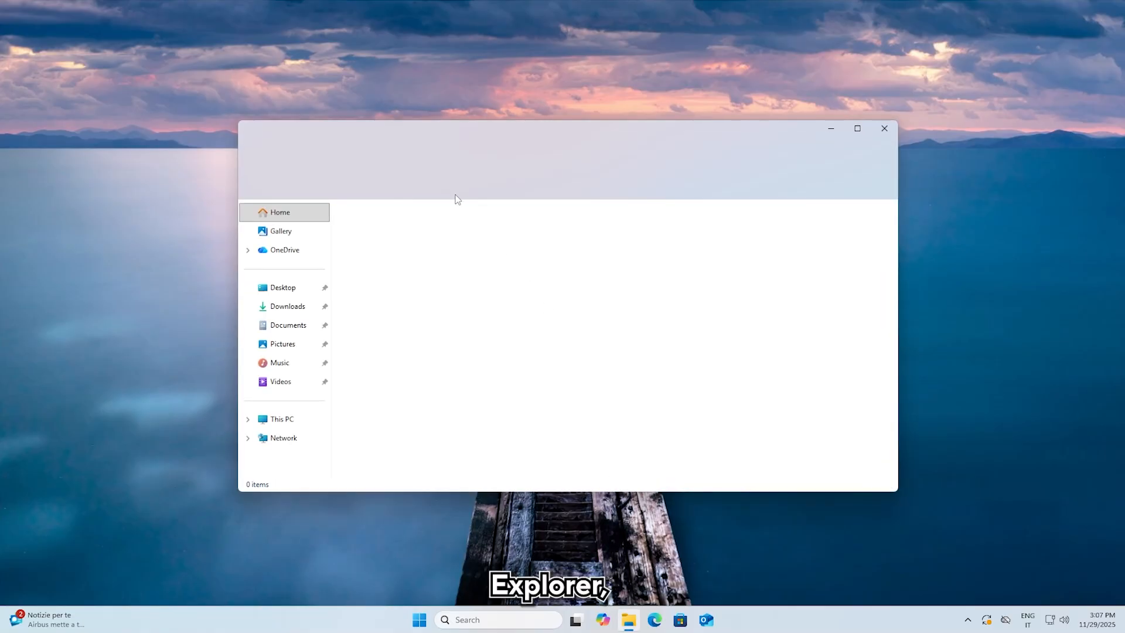
left_click(287, 306)
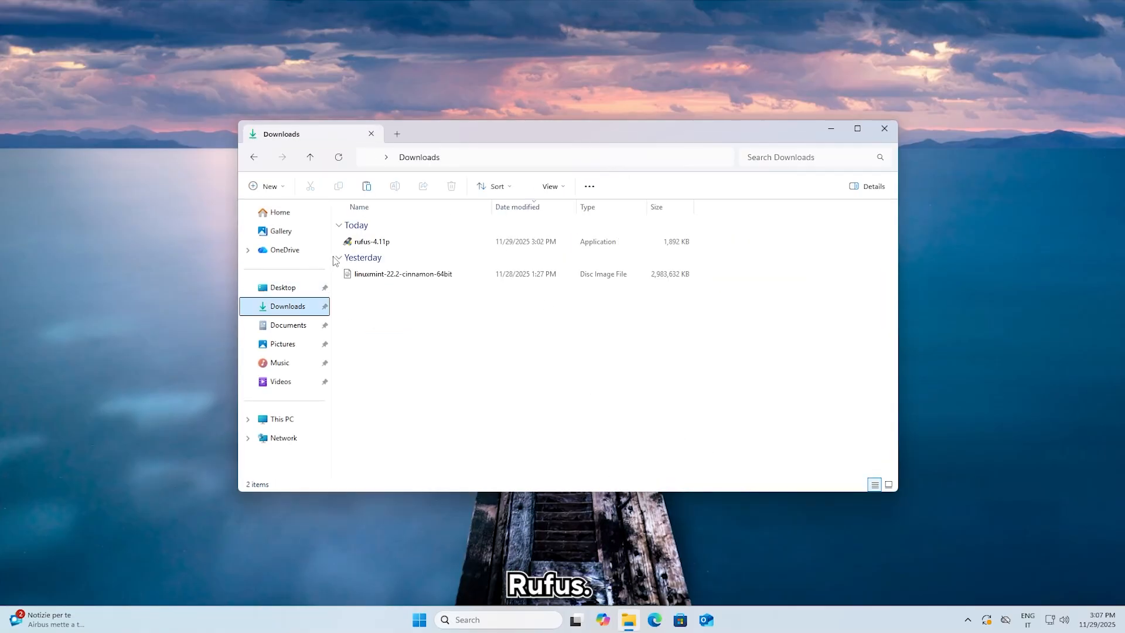
double_click(405, 244)
left_click(492, 408)
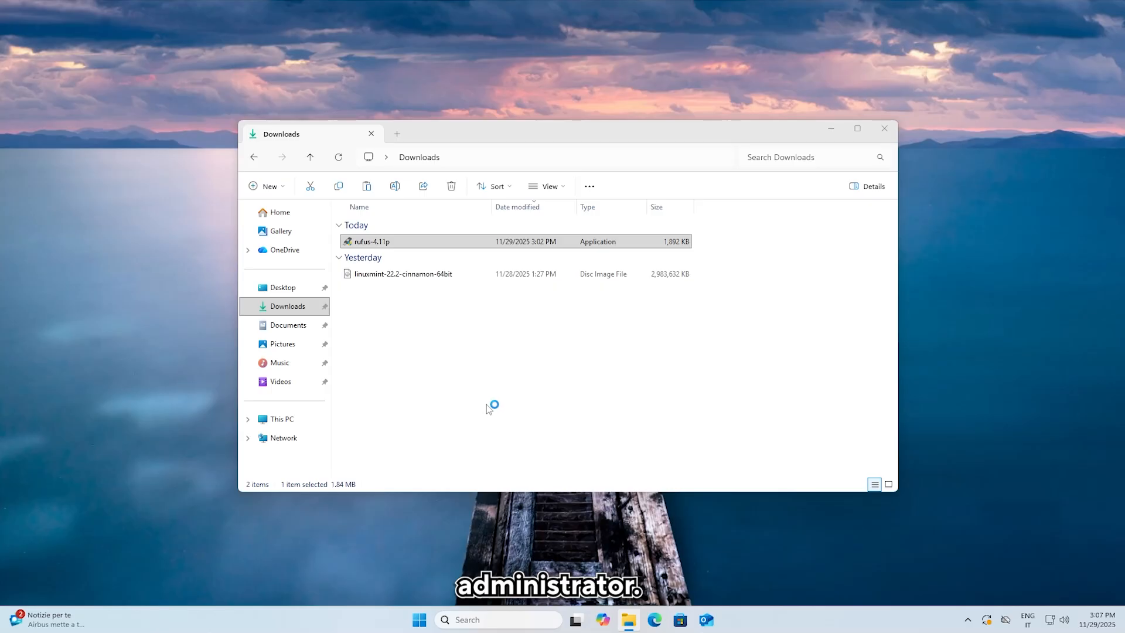
left_click(661, 322)
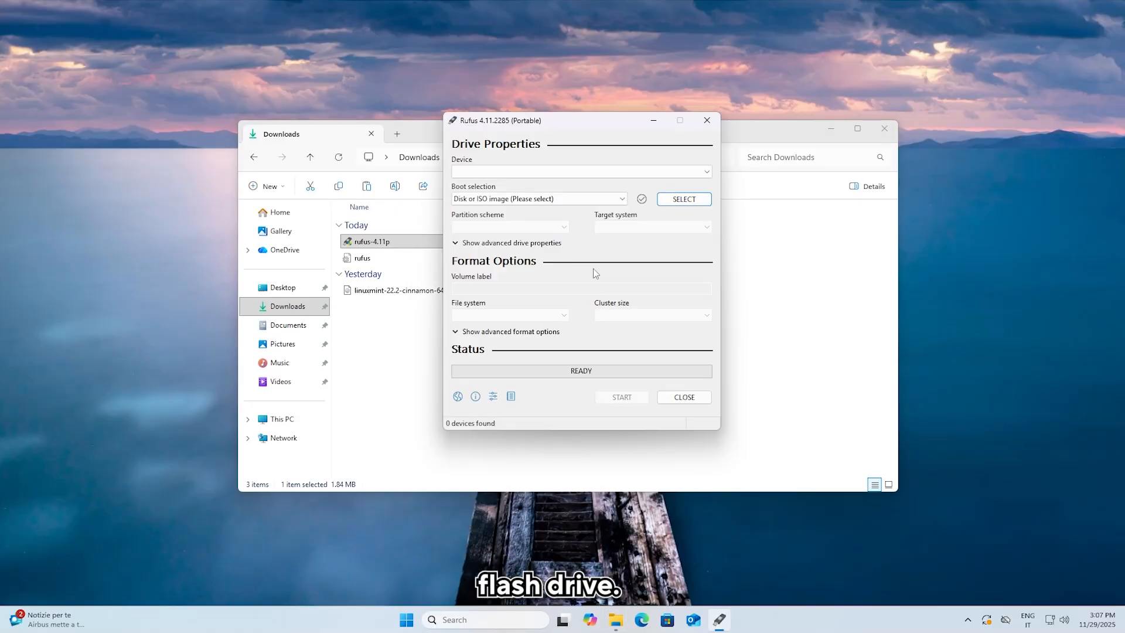
Select the Linux Mint 22.2 ISO from Downloads as Rufus's boot image
left_click(687, 200)
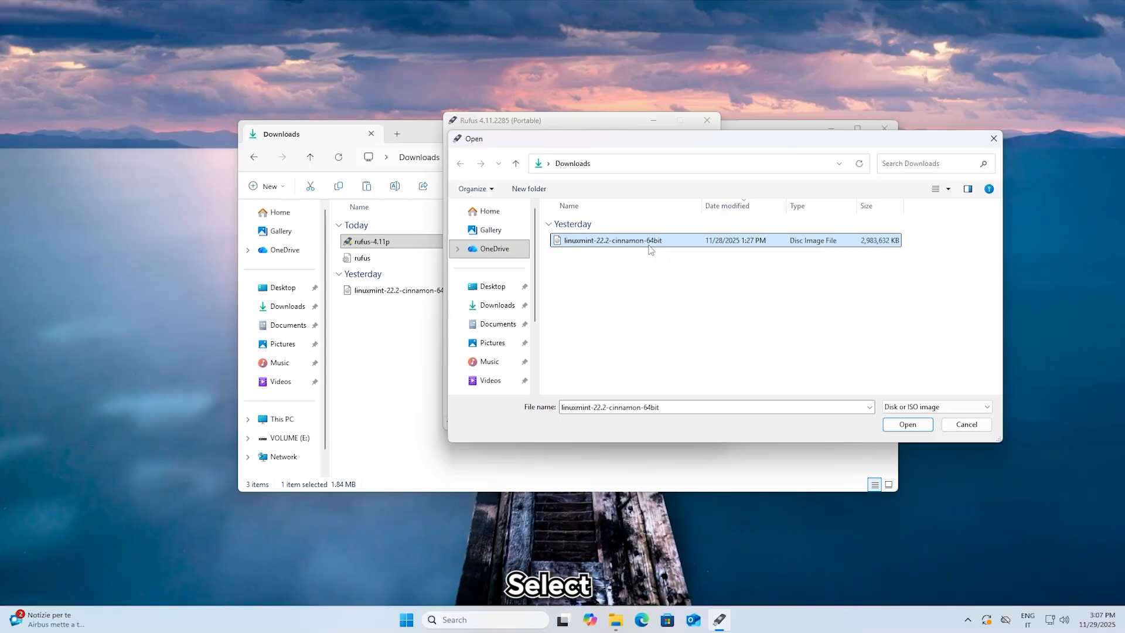
left_click(486, 308)
left_click(612, 241)
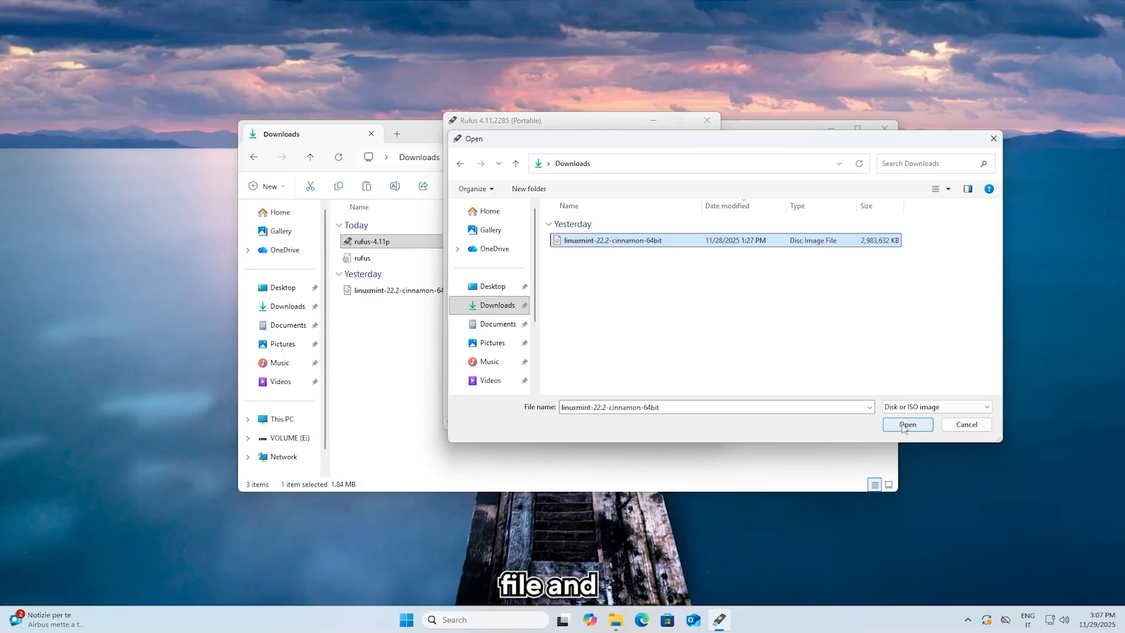
left_click(908, 424)
Write the ISO to the USB drive in ISO mode, then close Rufus and the Downloads window
left_click(617, 430)
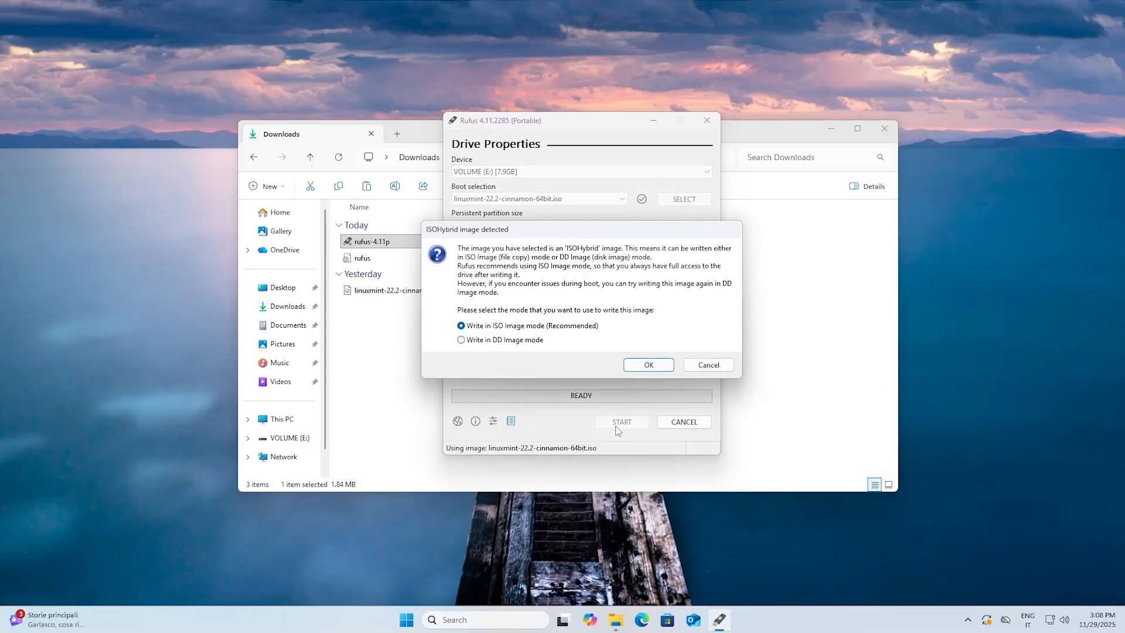
left_click(648, 365)
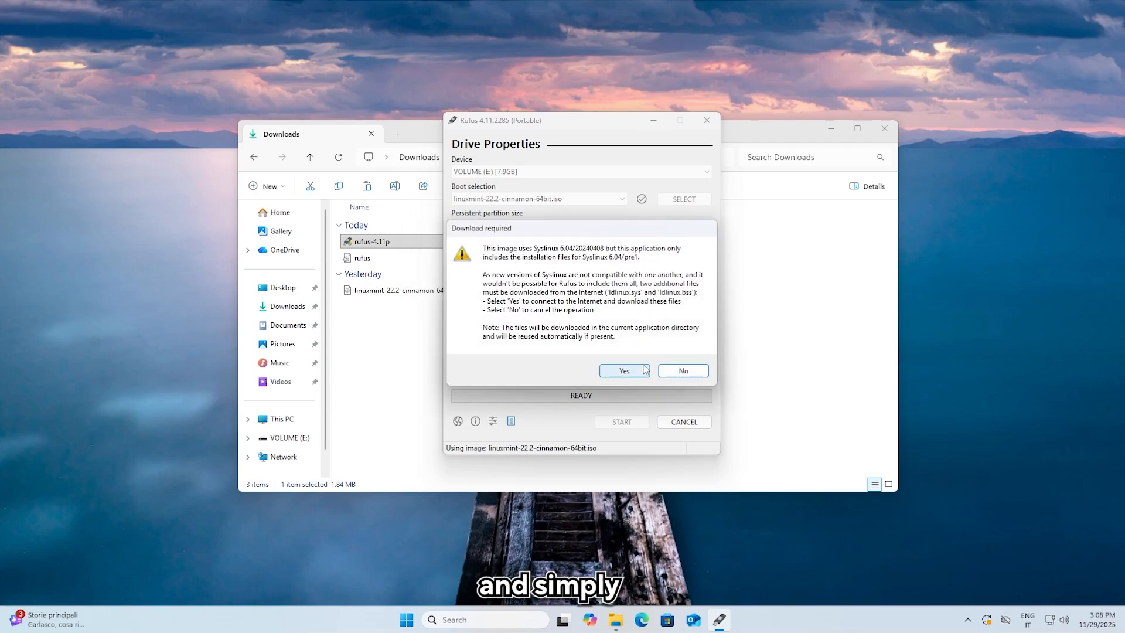
left_click(624, 369)
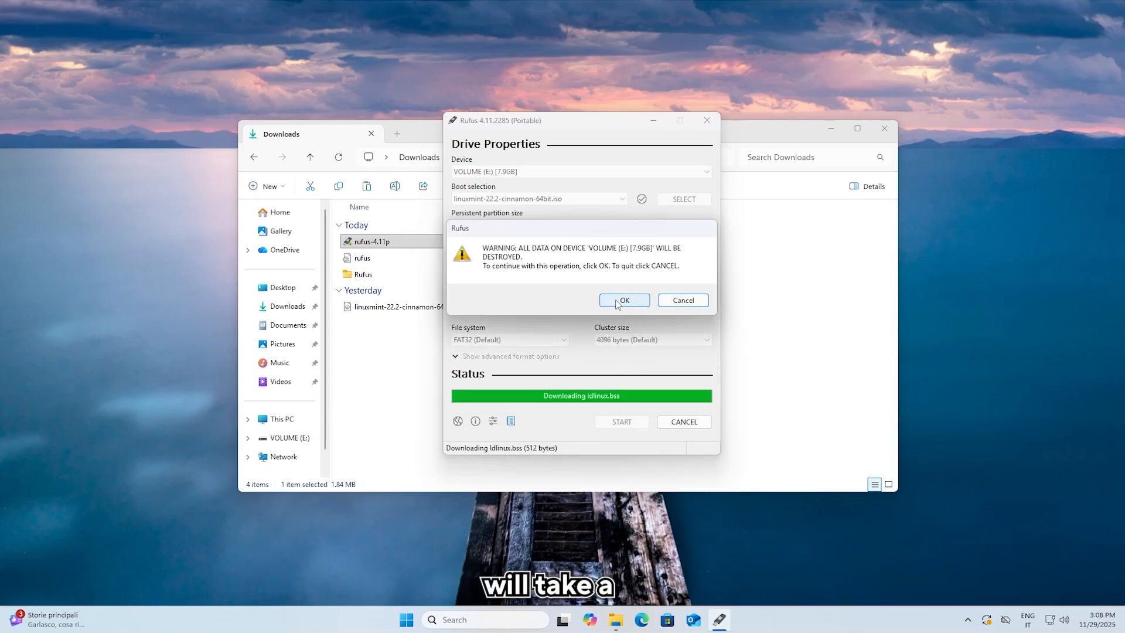
left_click(623, 300)
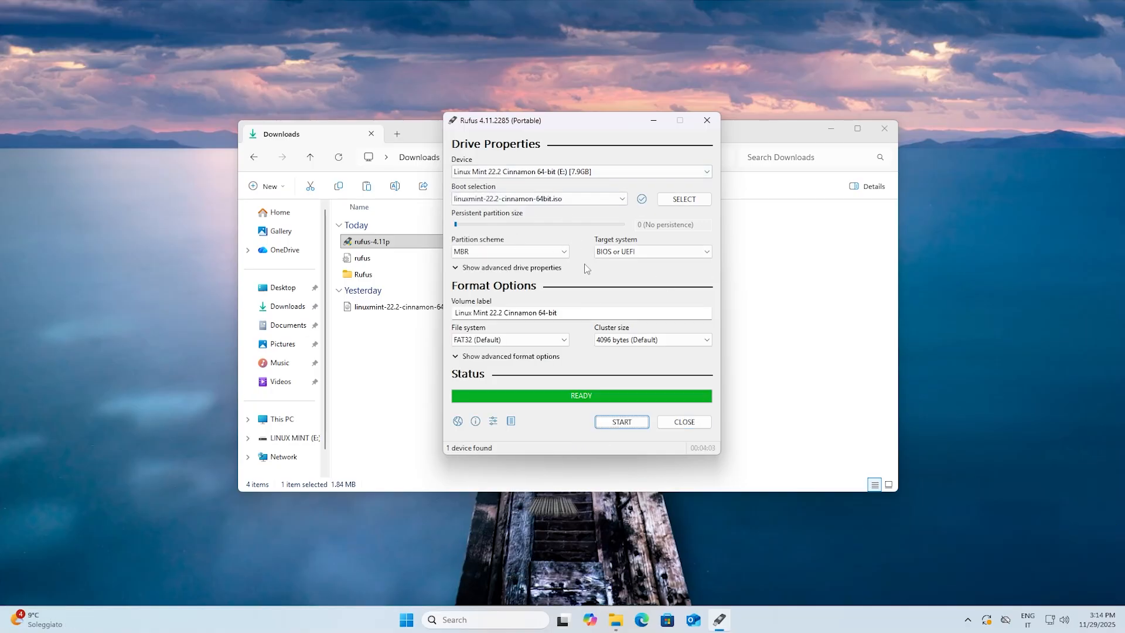
left_click(694, 423)
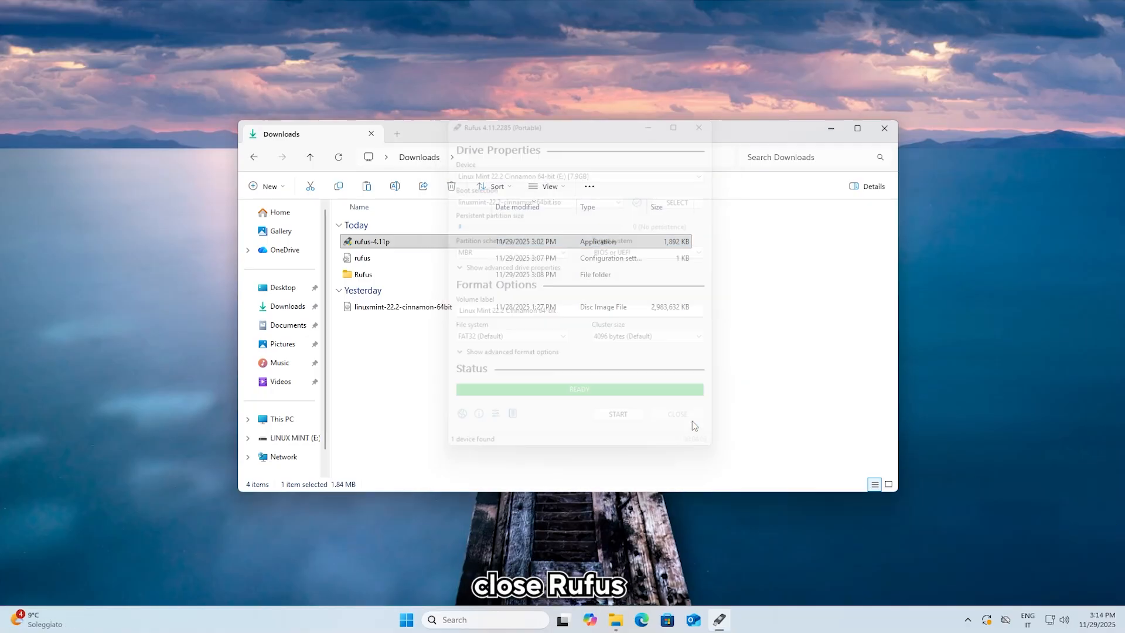
left_click(885, 129)
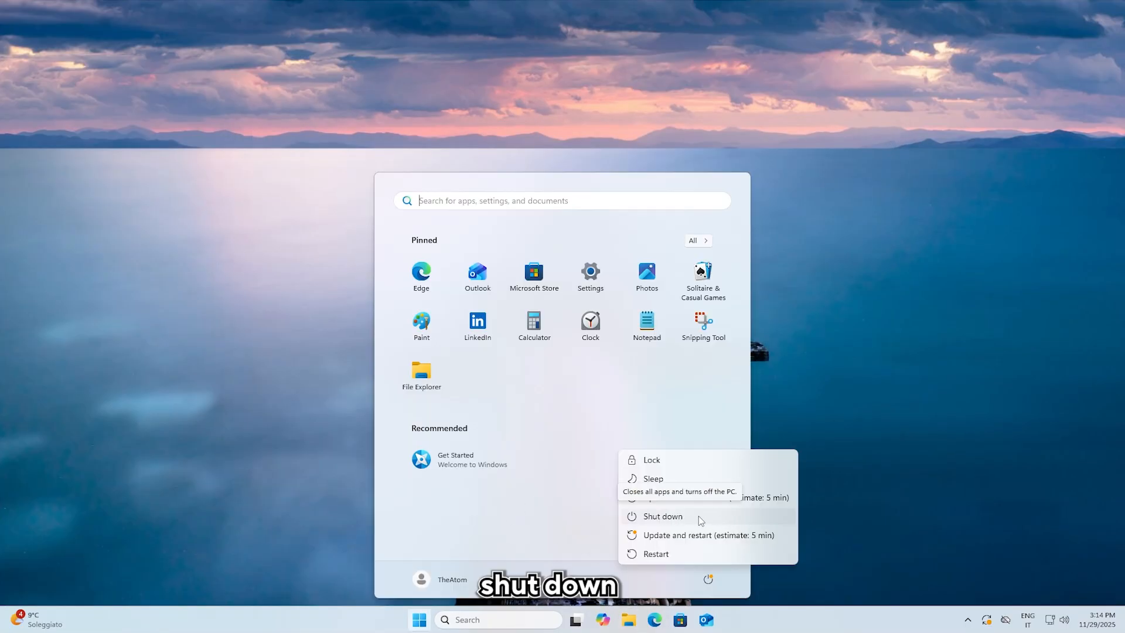
Shut down Windows from the Start menu's power options
left_click(696, 514)
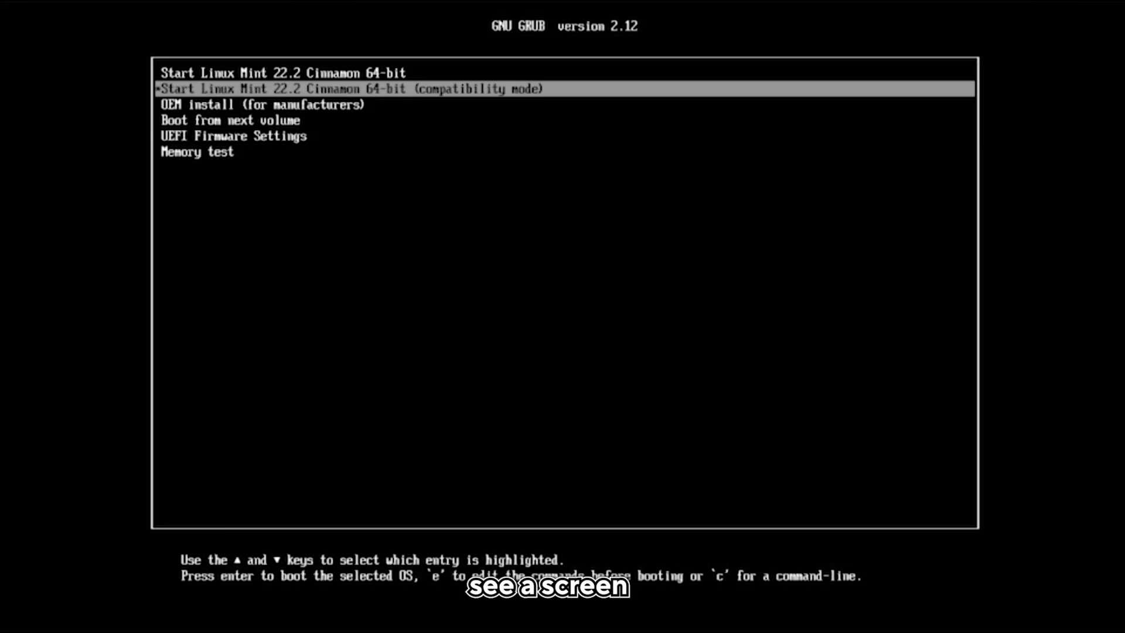
Highlight the standard 'Start Linux Mint 22.2 Cinnamon 64-bit' GRUB entry and boot the live session
key("Down")
key("Down")
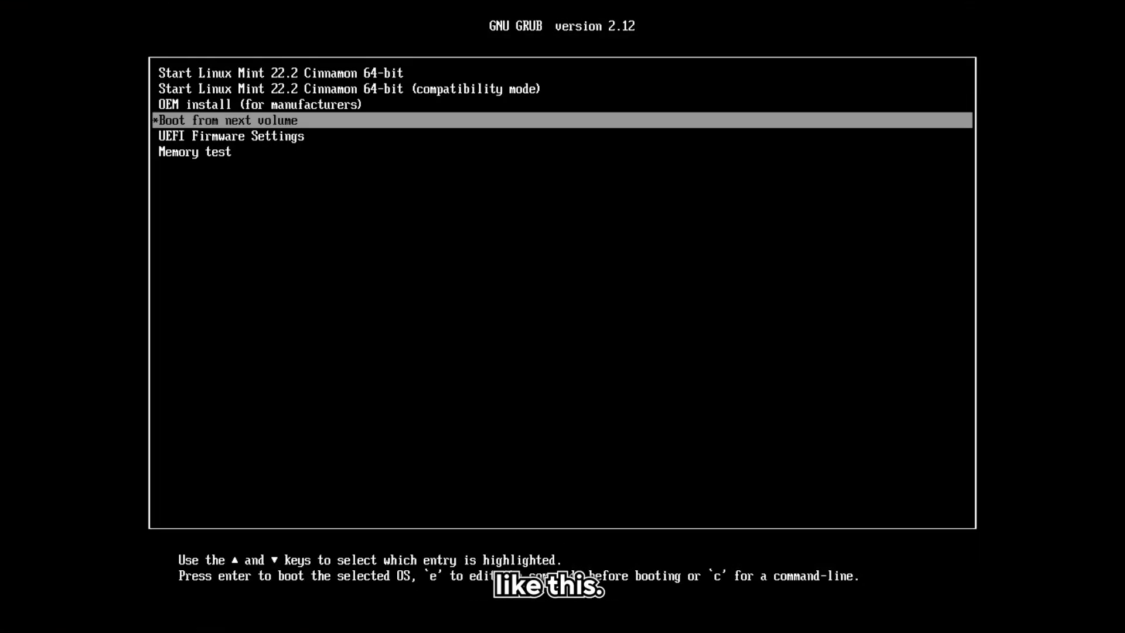
key("Down")
key("Down")
key("Up")
key("Up")
key("Up")
key("Up")
key("Up")
key("Down")
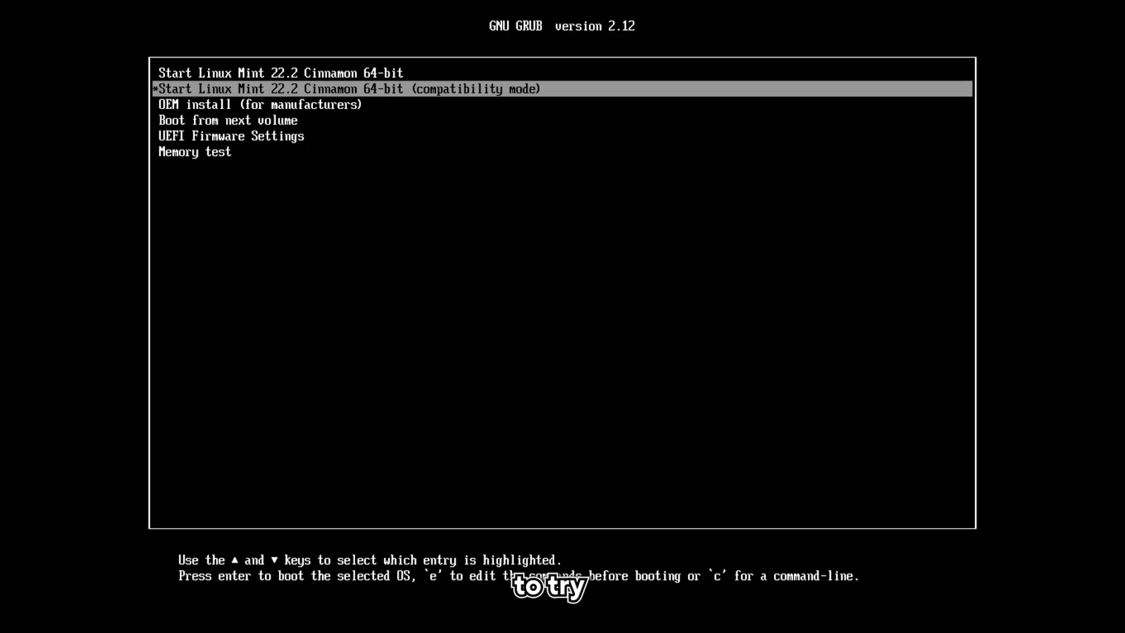
key("Up")
key("Down")
key("Up")
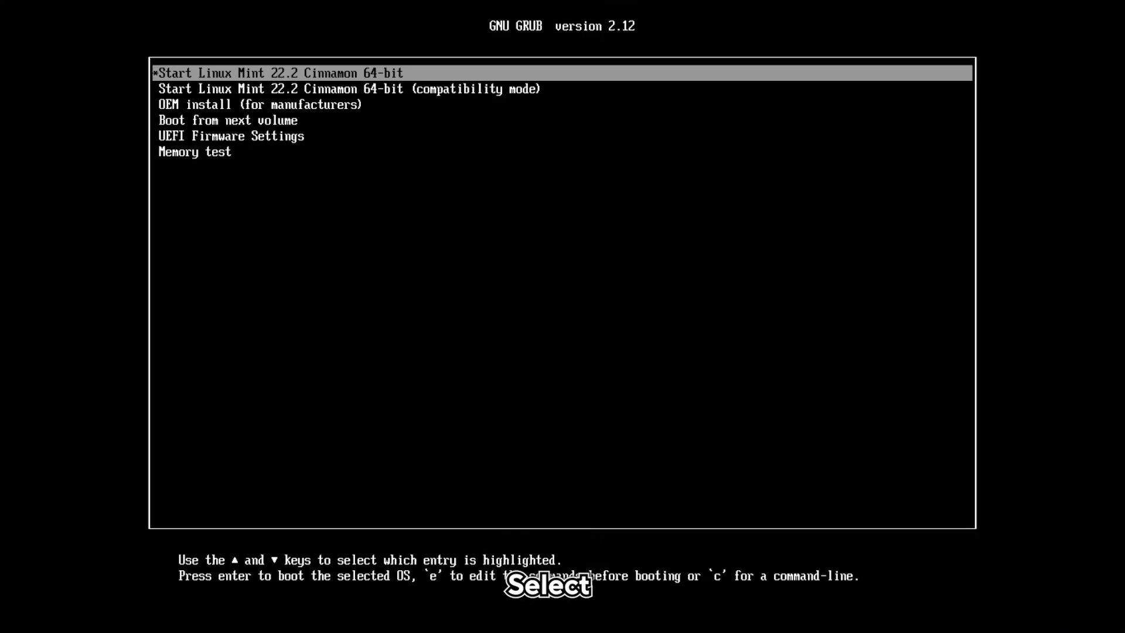
key("Return")
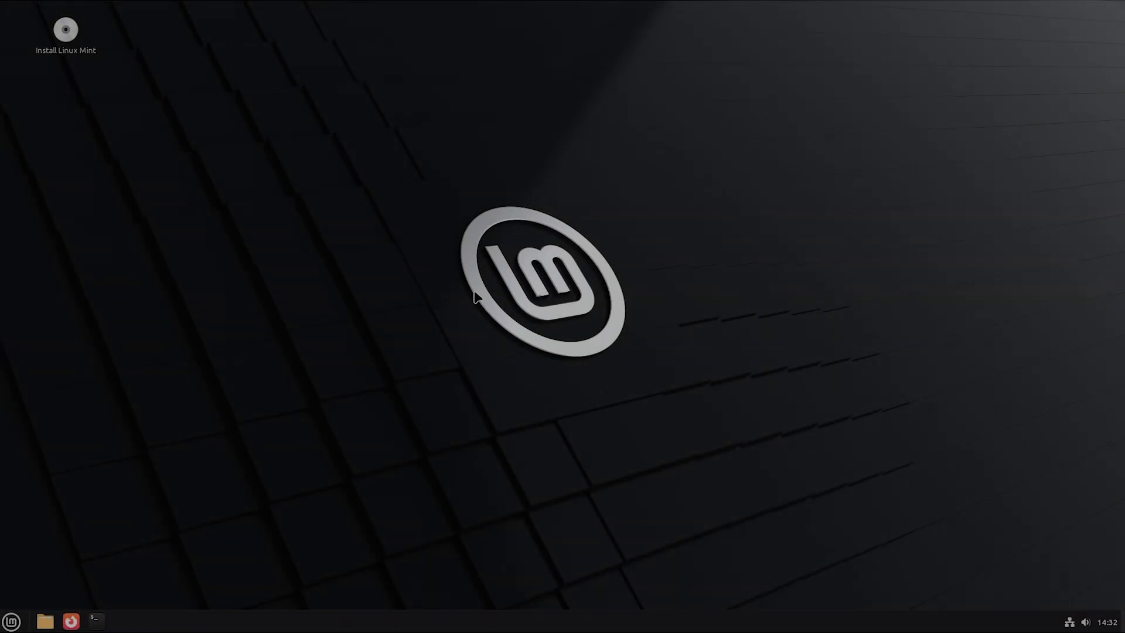
Check the network connection status, then launch Install Linux Mint and continue past the Welcome page
left_click_drag(431, 268, 709, 407)
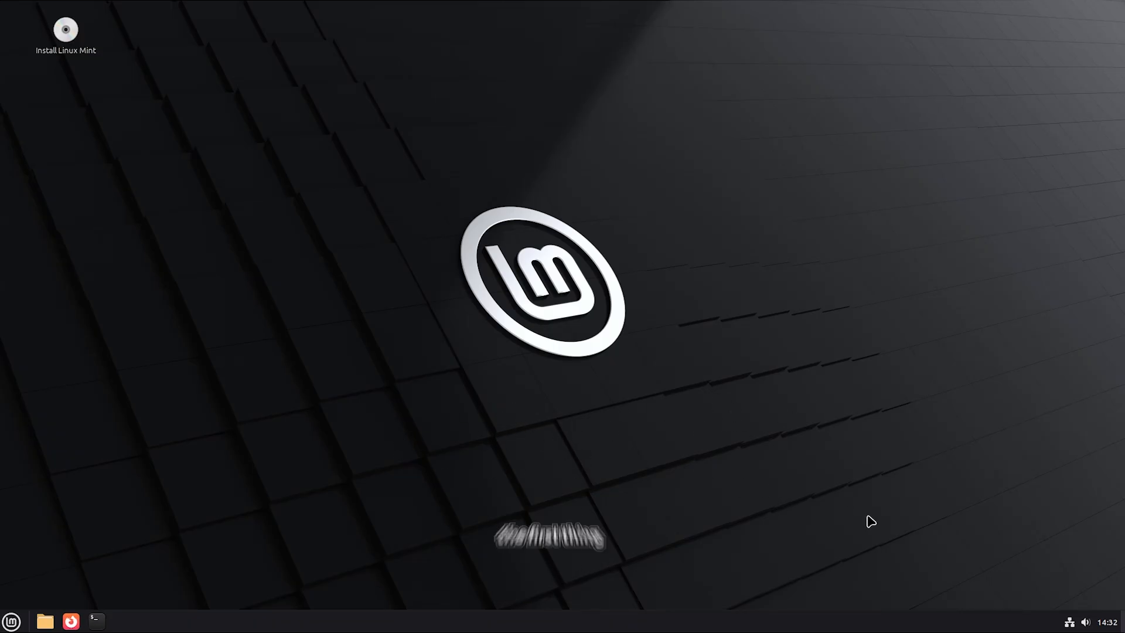
left_click(1070, 623)
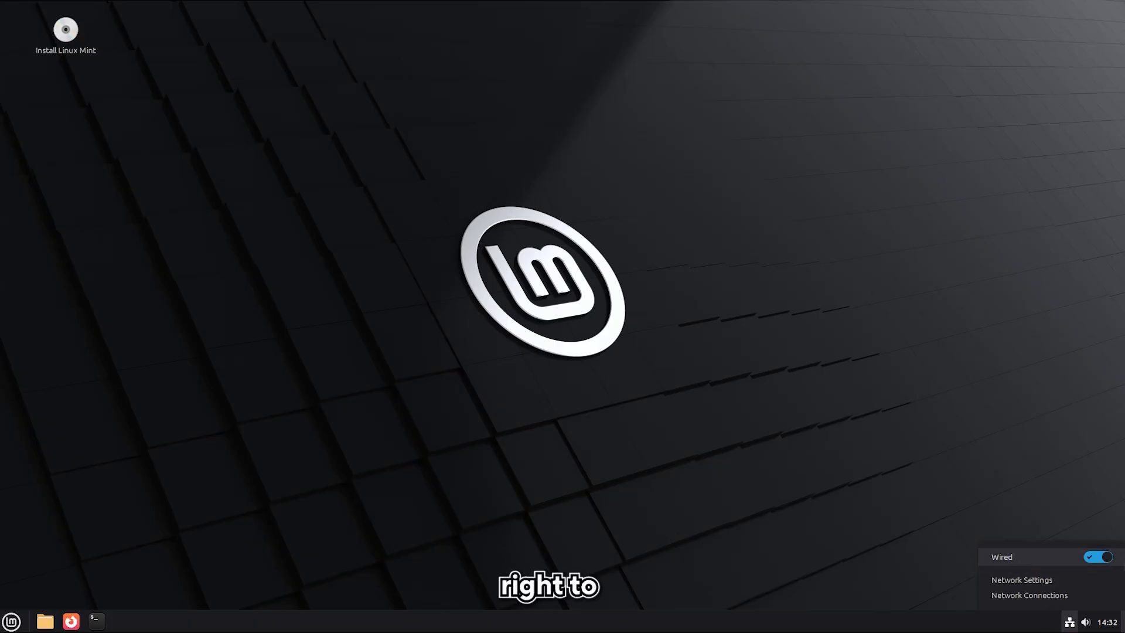
left_click(733, 526)
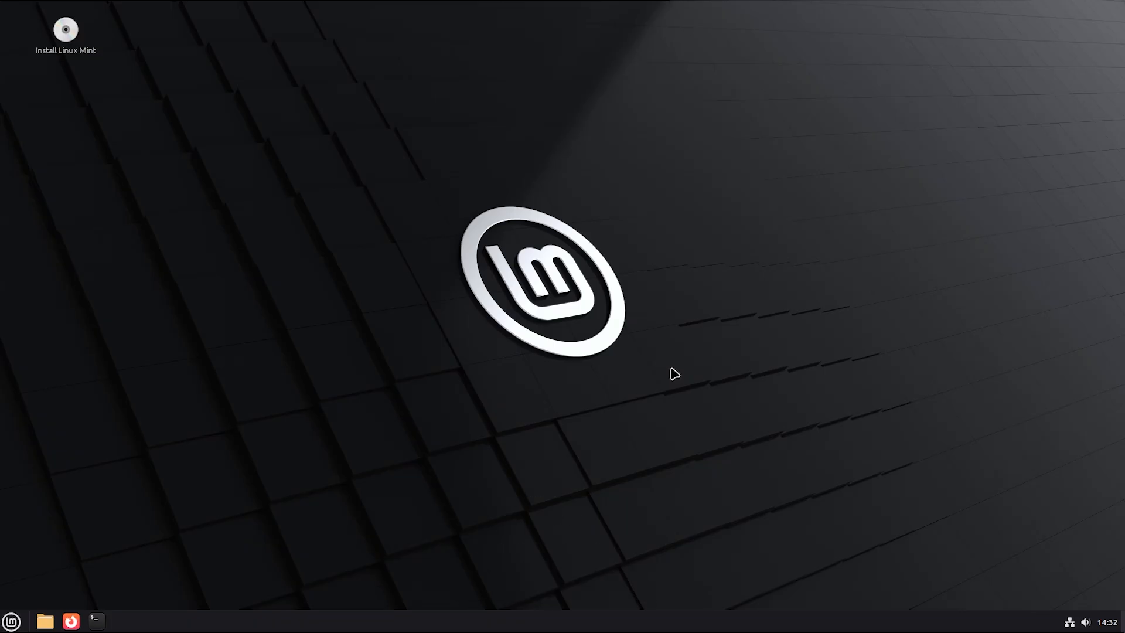
double_click(69, 34)
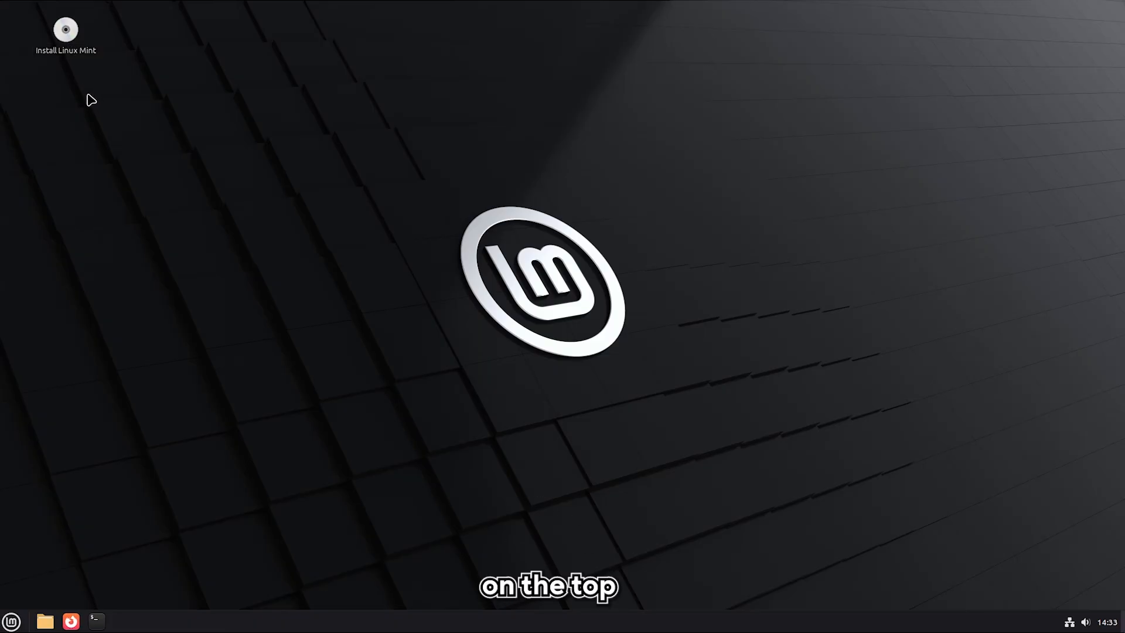
left_click(762, 427)
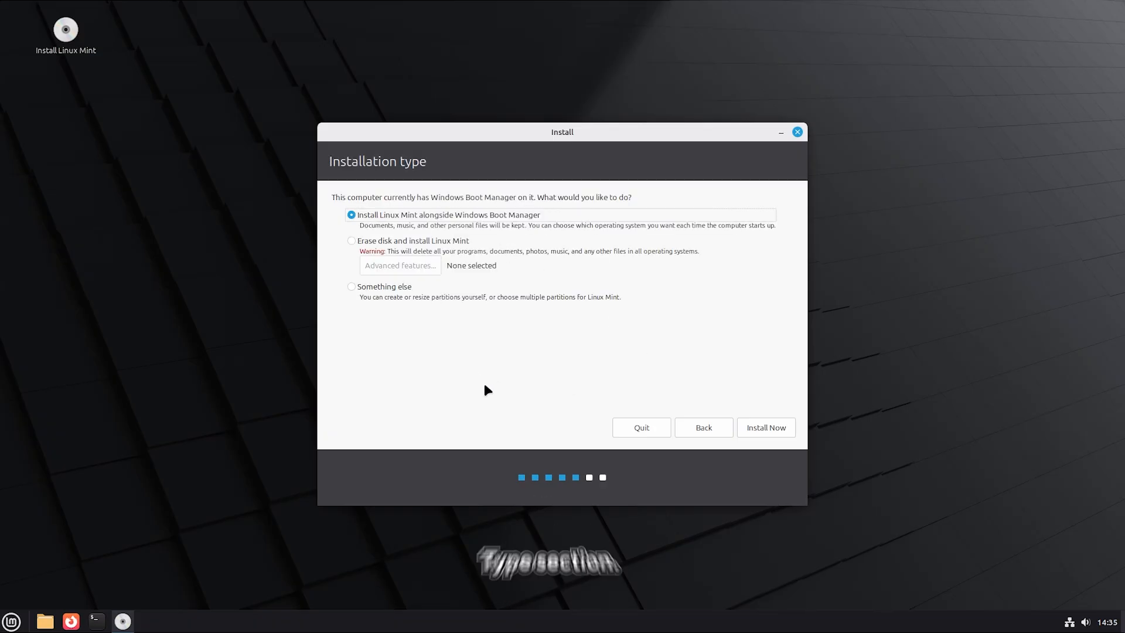
Choose 'Something else' as the installation type to partition the disk manually
left_click(351, 287)
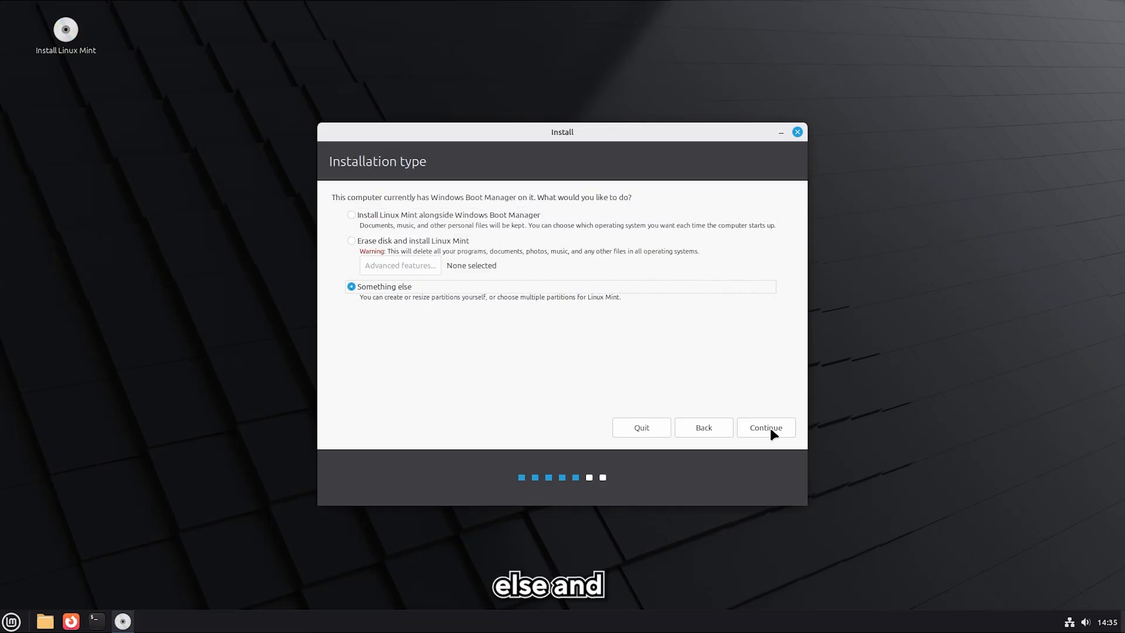
left_click(768, 428)
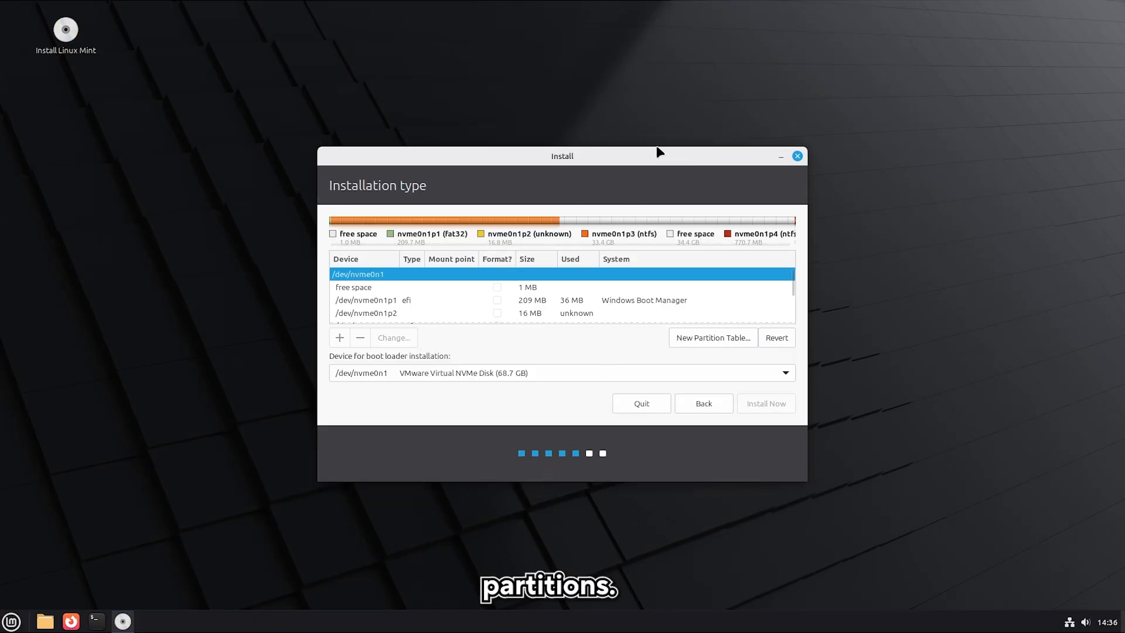
Scroll the /dev/nvme0n1 partition table and select the 34359 MB free space row
mouse_move(658, 149)
left_mouse_down()
mouse_move(661, 124)
mouse_move(647, 133)
left_mouse_up()
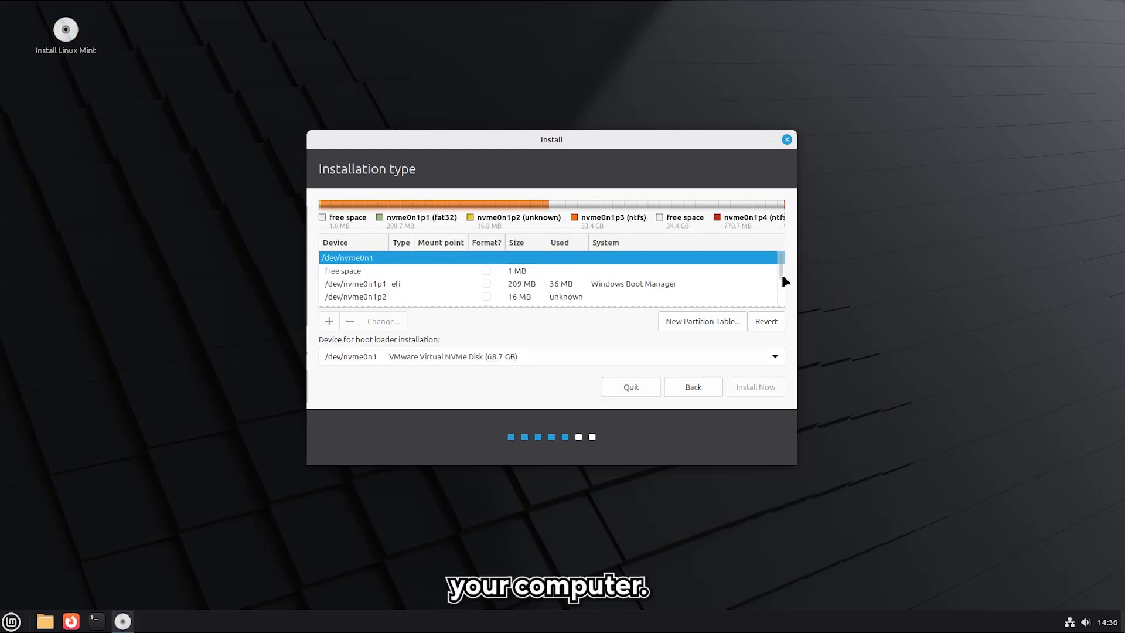
scroll(782, 281, "down", 1)
scroll(776, 294, "down", 1)
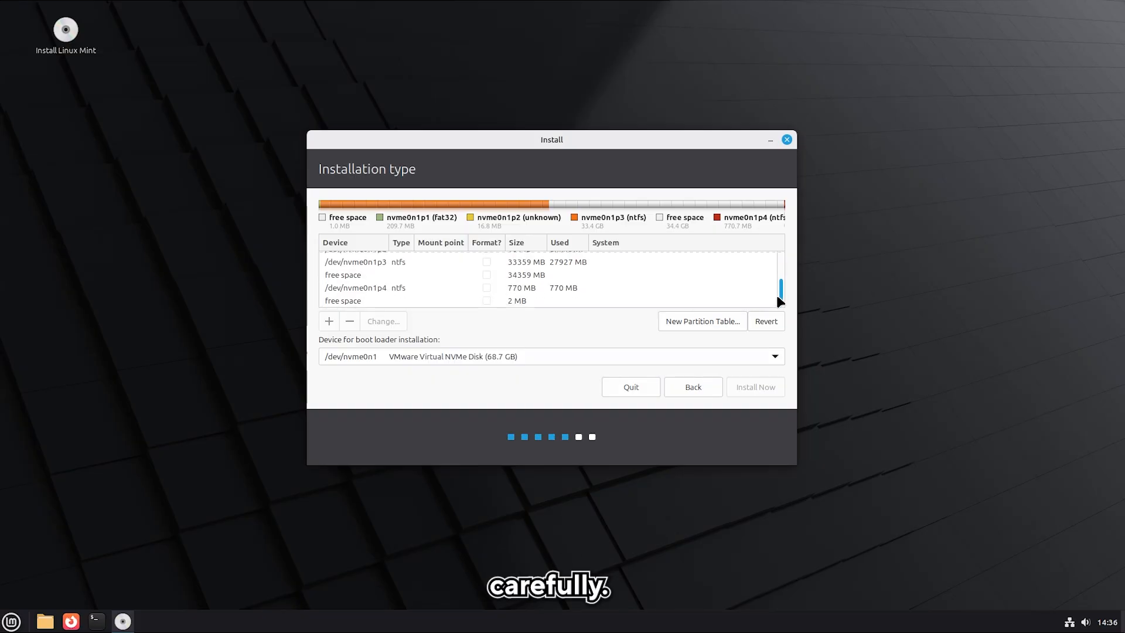
scroll(775, 262, "up", 2)
left_click(775, 259)
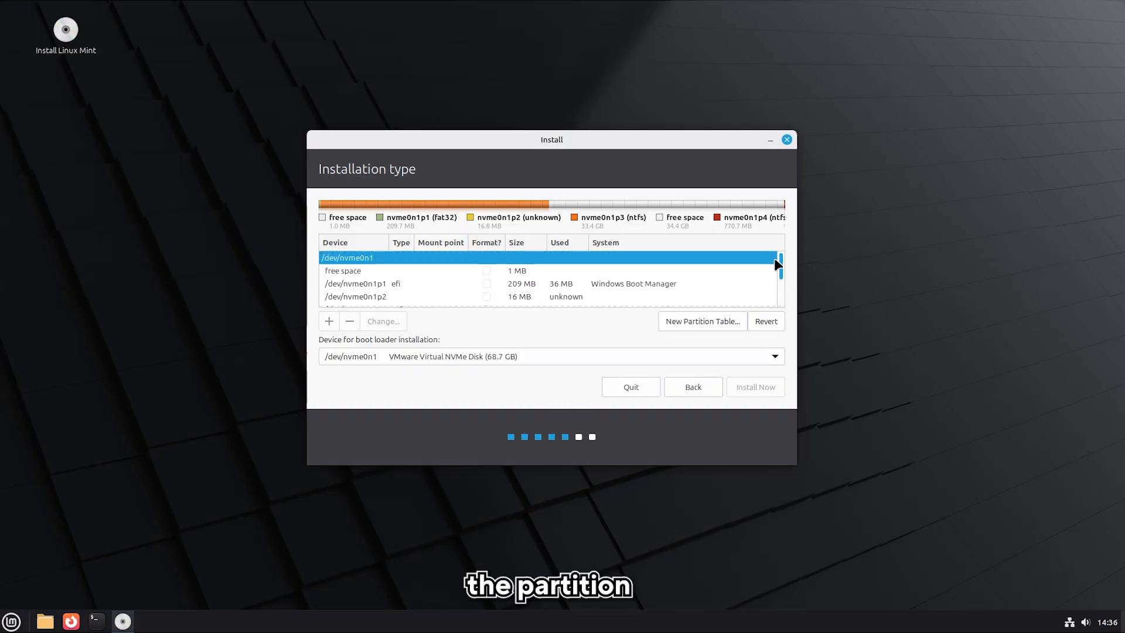
scroll(775, 275, "down", 3)
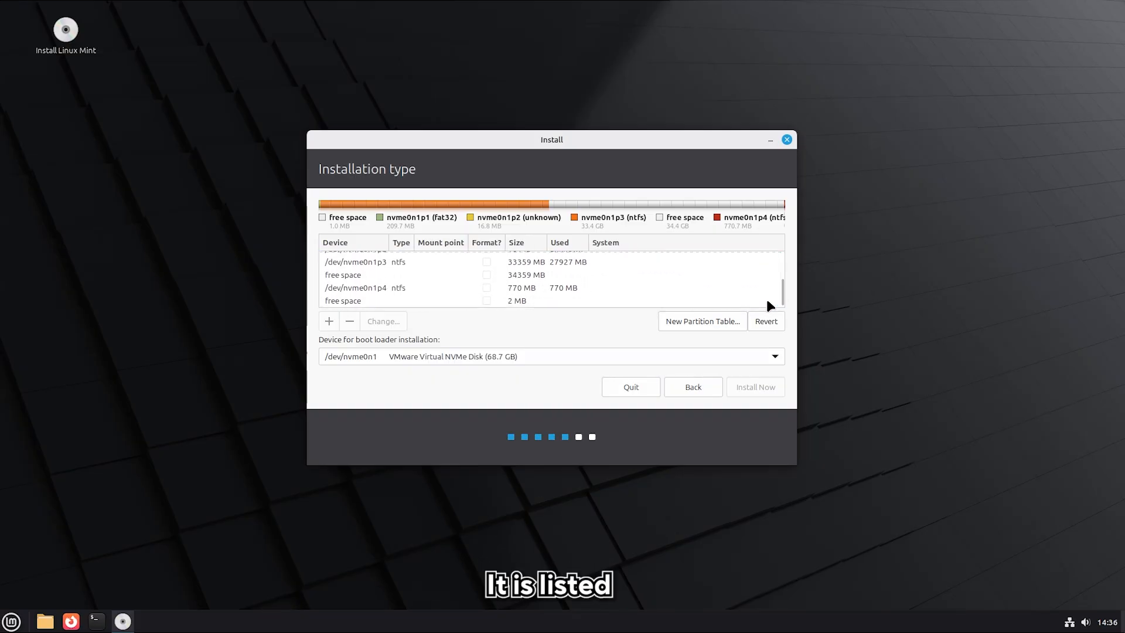
left_click(533, 279)
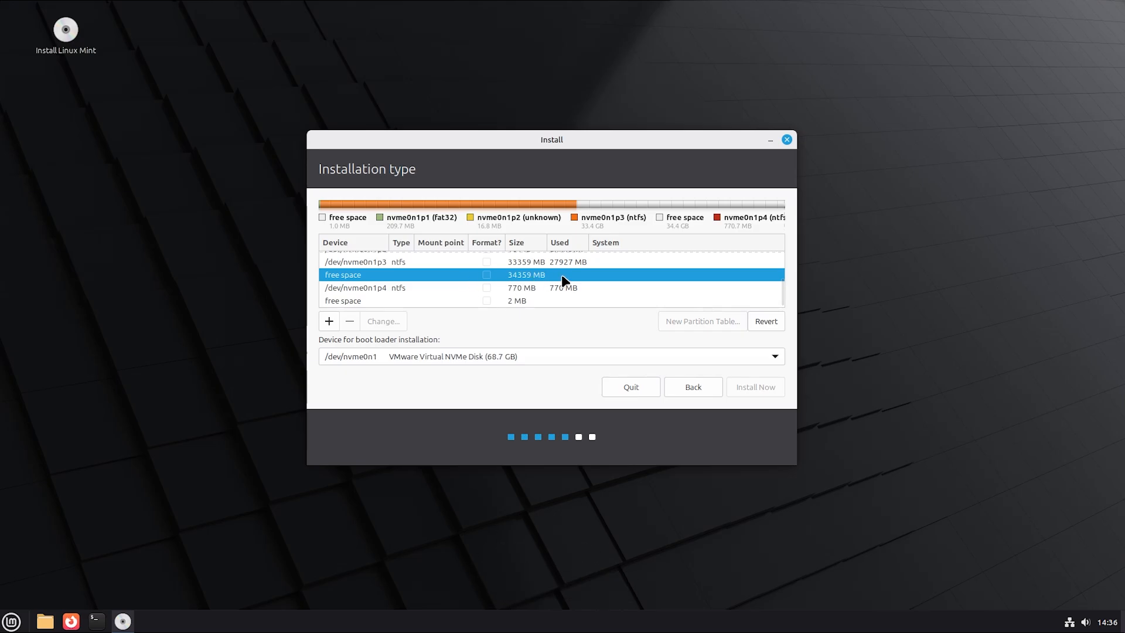
Add a 4096 MB partition in the free space, used as swap area
left_click(329, 321)
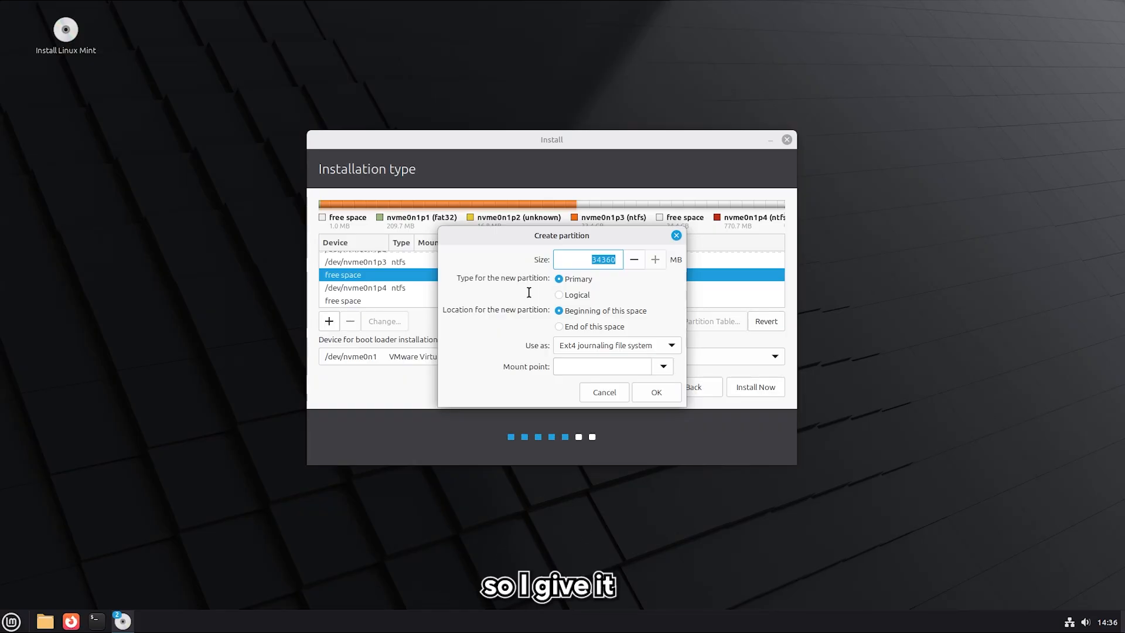
type("4096")
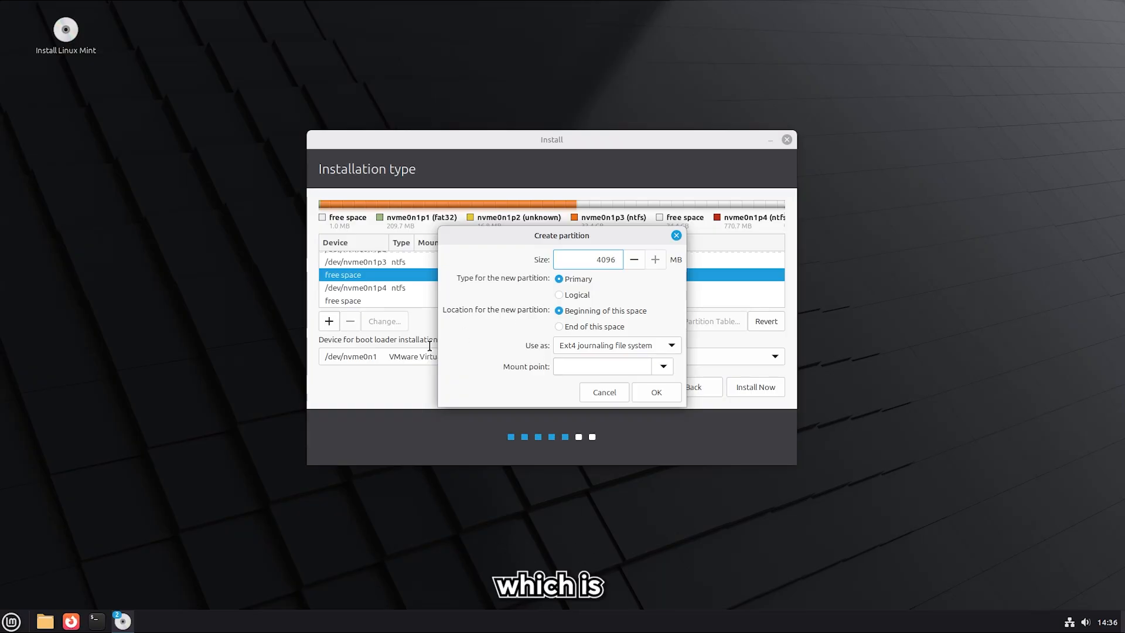
left_click(653, 348)
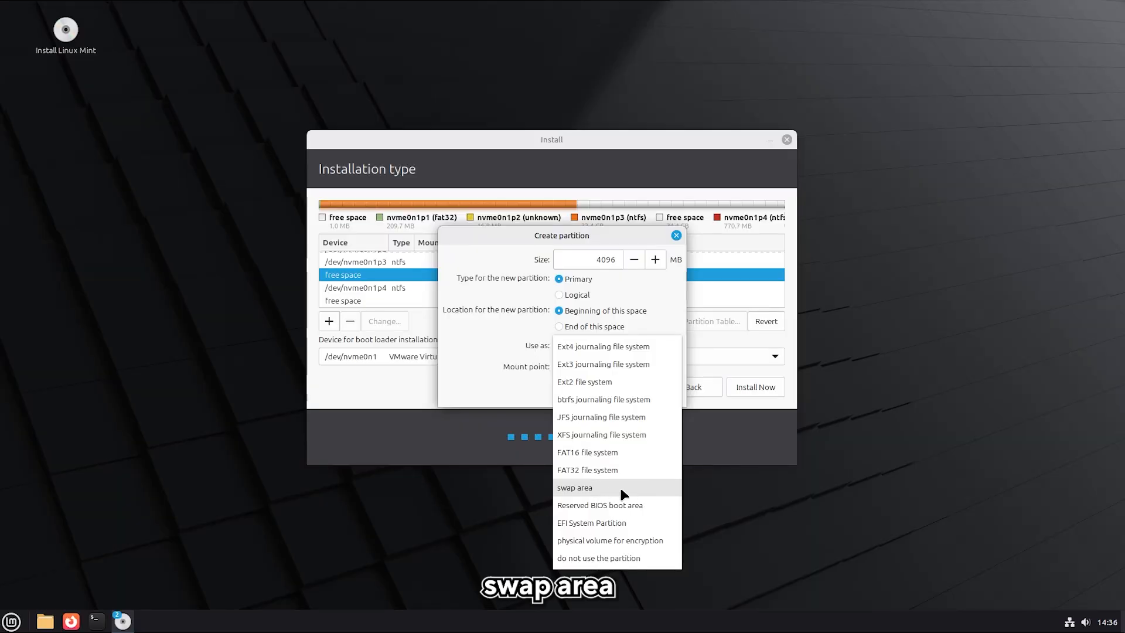
left_click(623, 494)
left_click(663, 372)
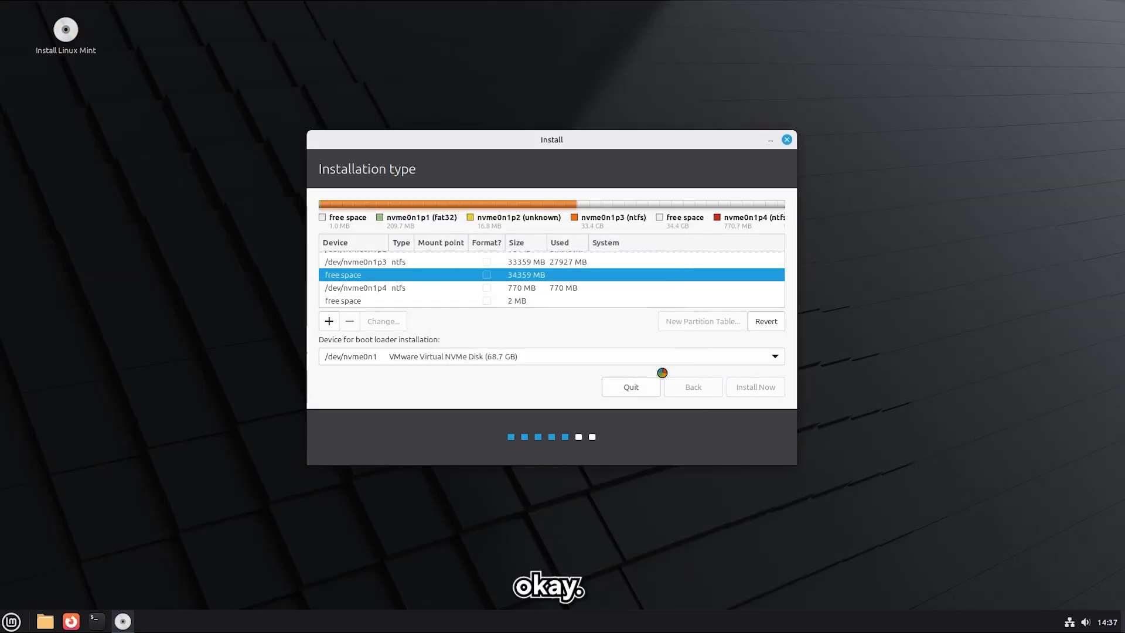
Create an Ext4 journaling partition mounted at / from the remaining 30264 MB free space
left_click(407, 274)
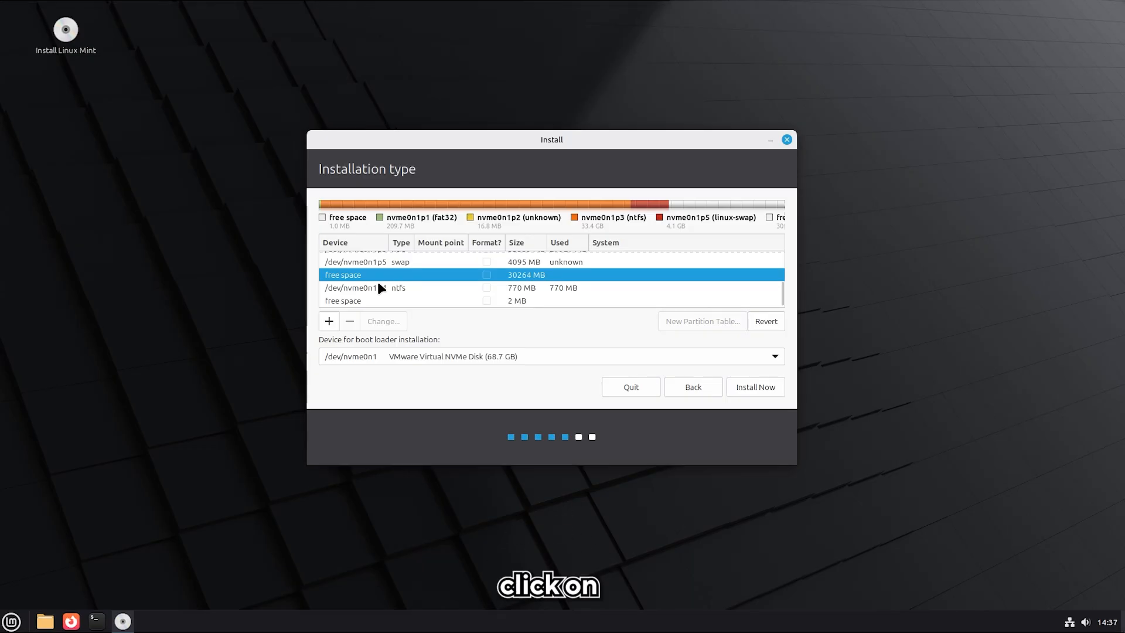
left_click(330, 322)
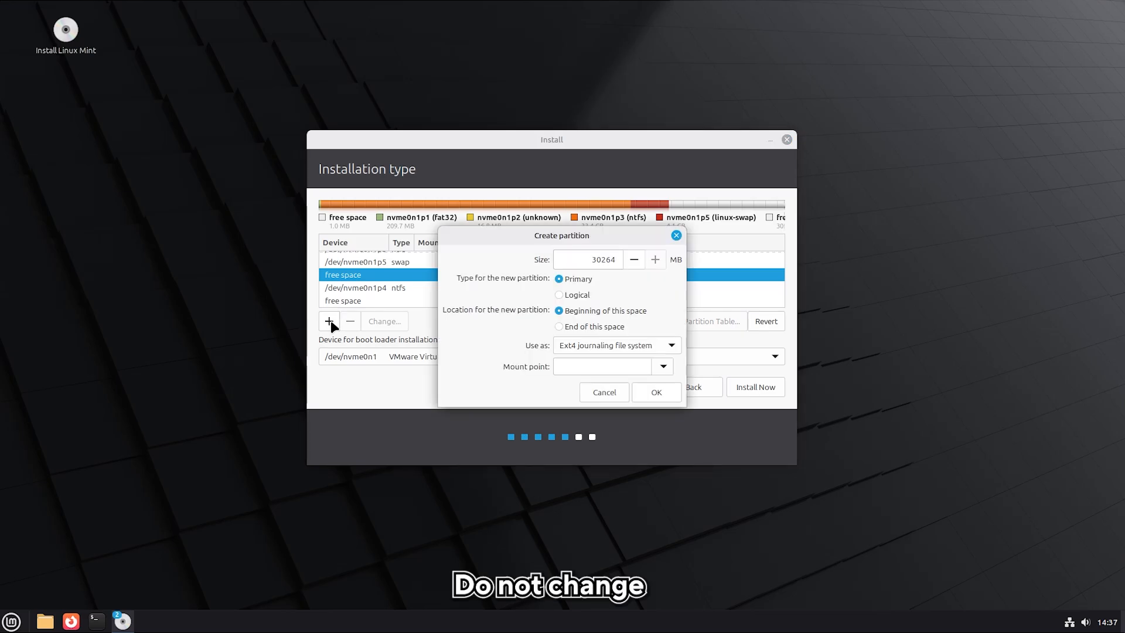
left_click(643, 345)
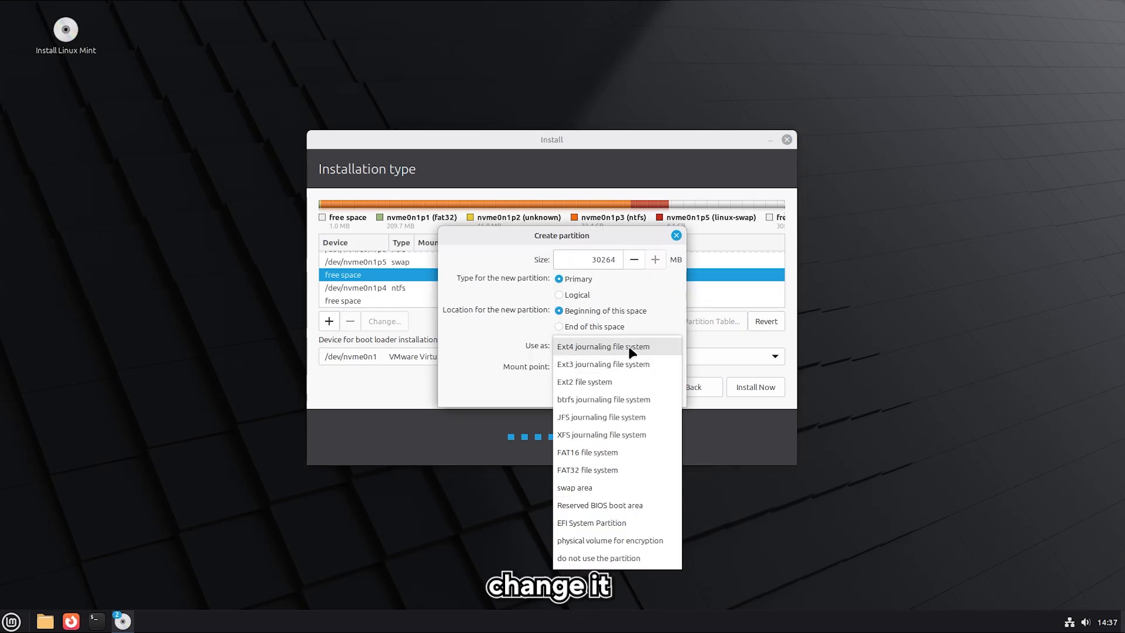
left_click(604, 348)
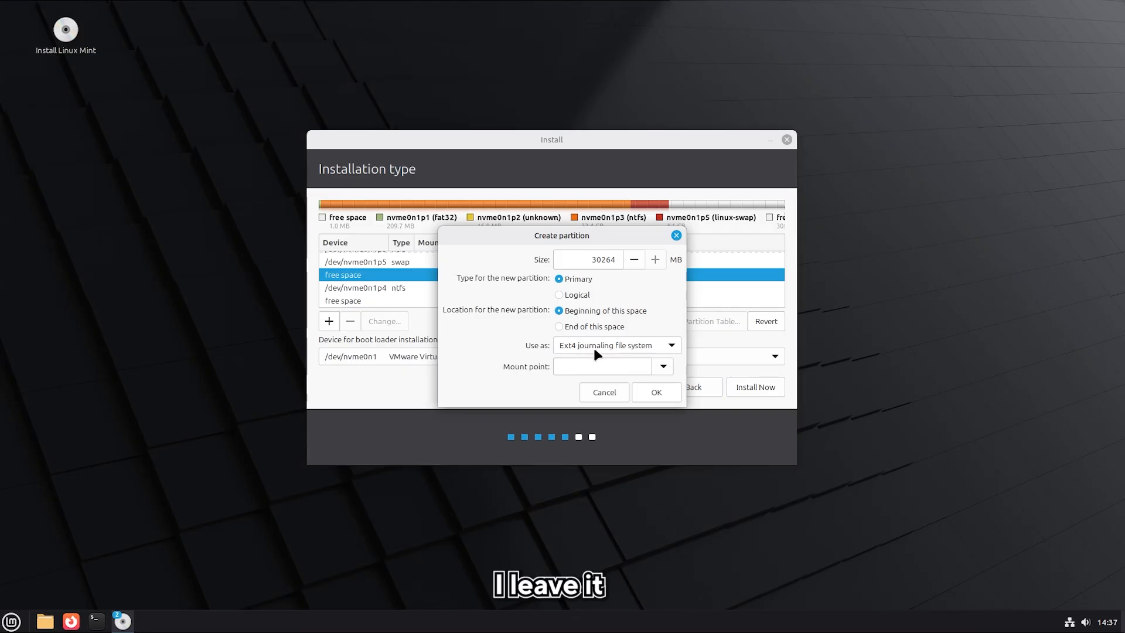
left_click(662, 367)
left_click(610, 385)
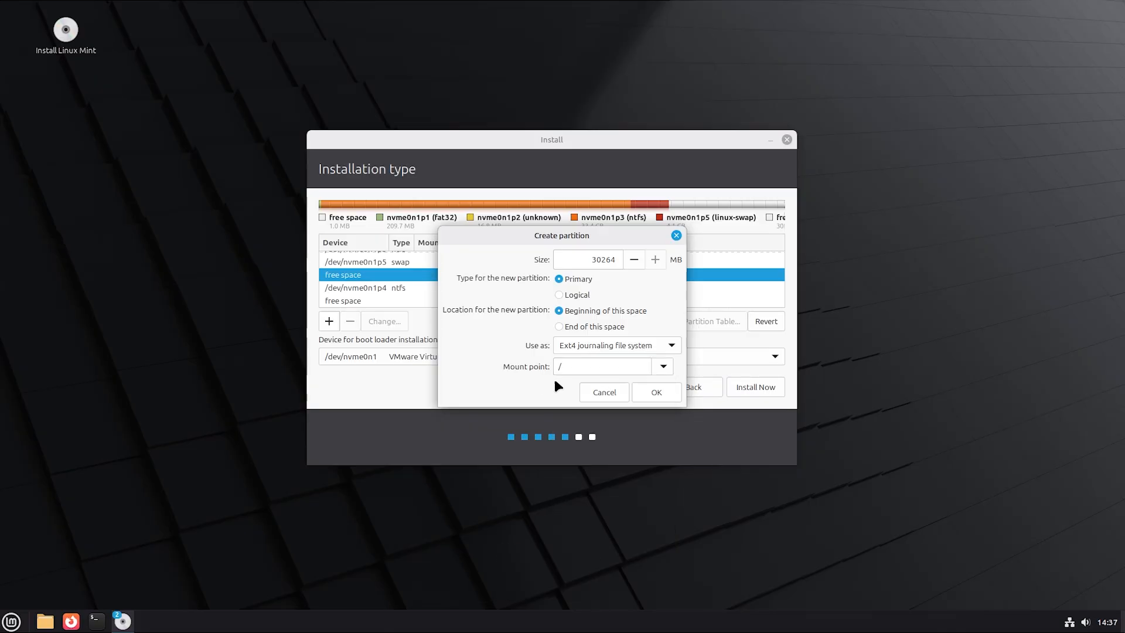
left_click(664, 396)
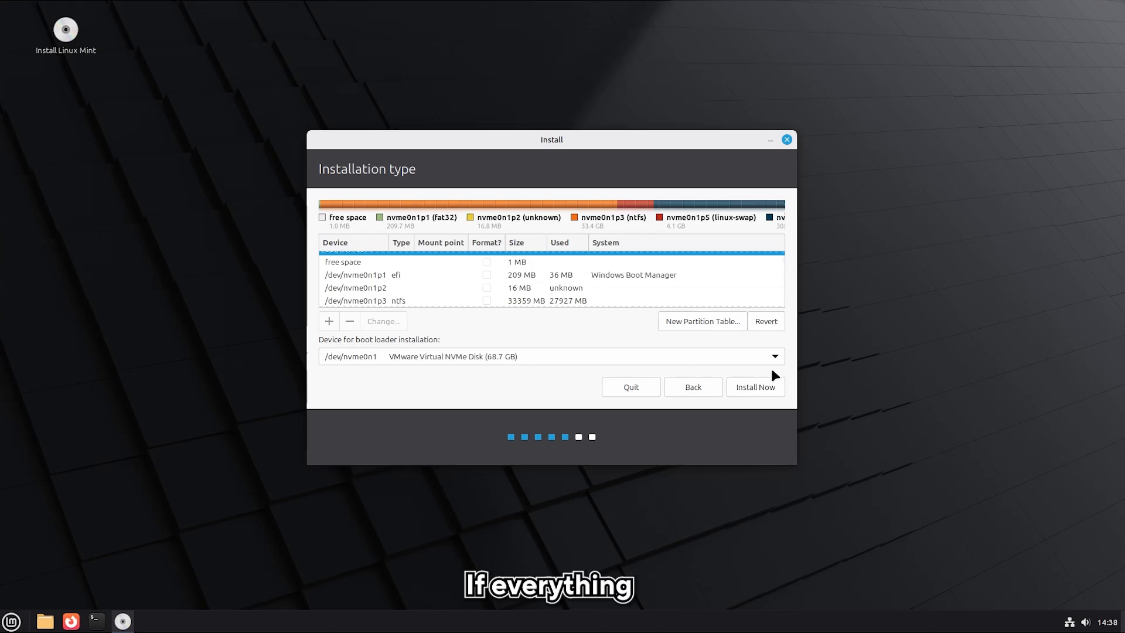
Start Install Now, confirm writing the partition changes to disk, and accept the detected location
left_click(751, 391)
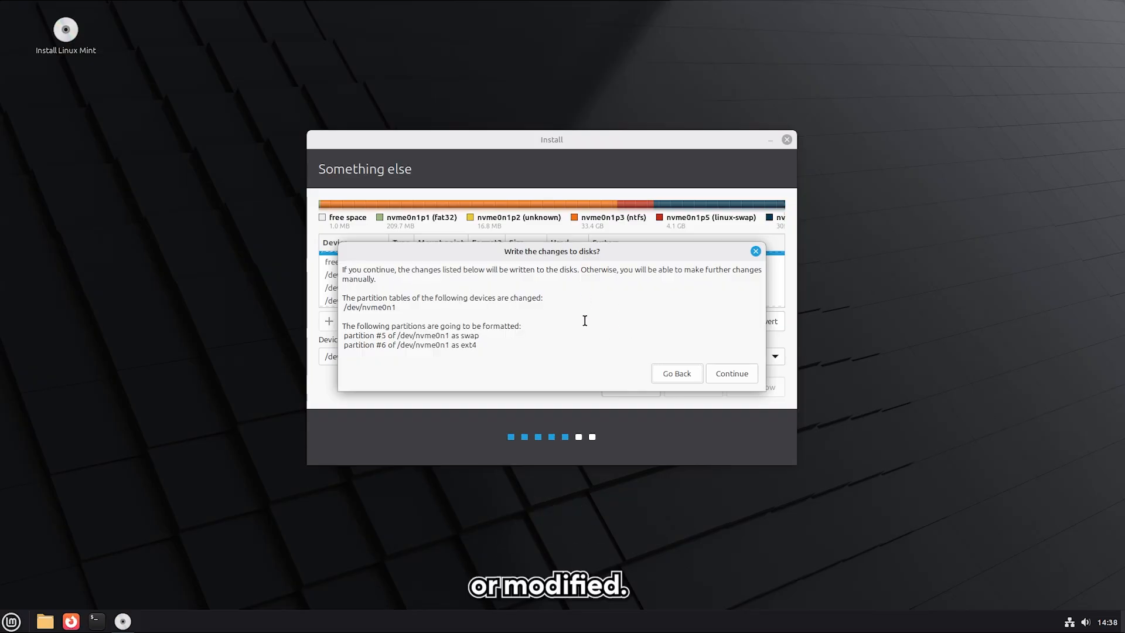
left_click(742, 378)
left_click(746, 387)
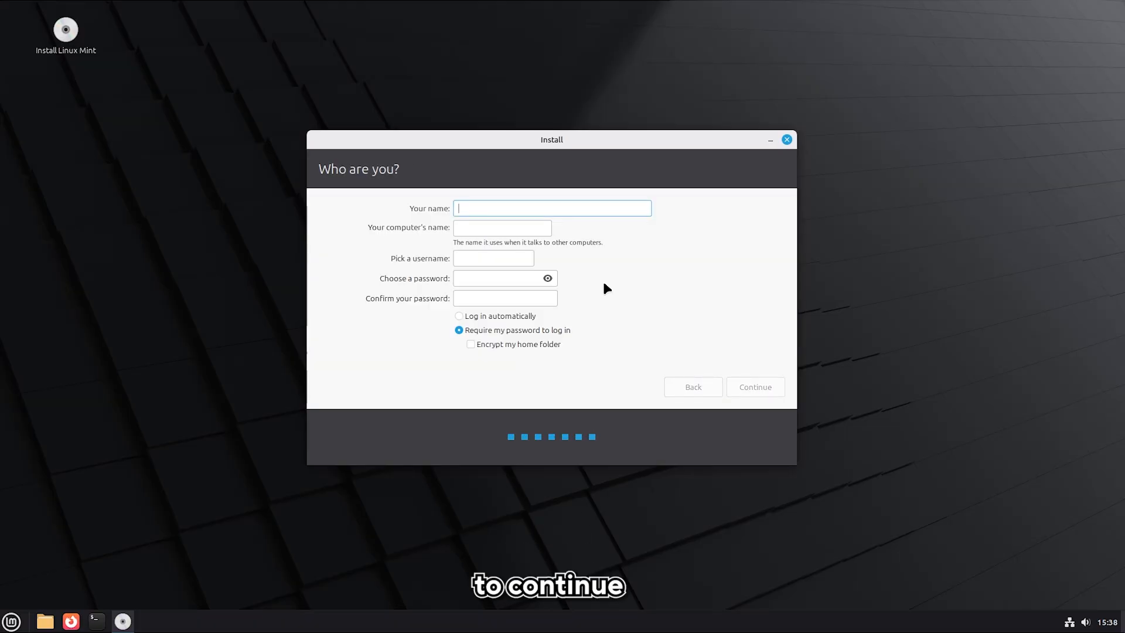
Fill in the user's name and account details on the Who are you? page and submit
type("theatom")
left_click(515, 278)
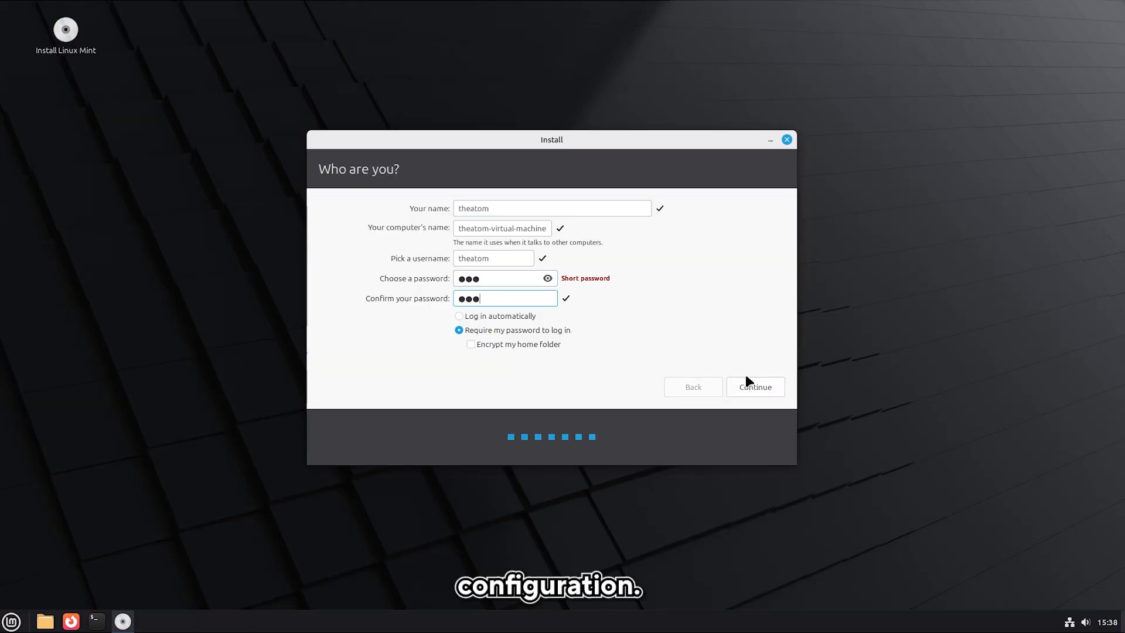
left_click(745, 384)
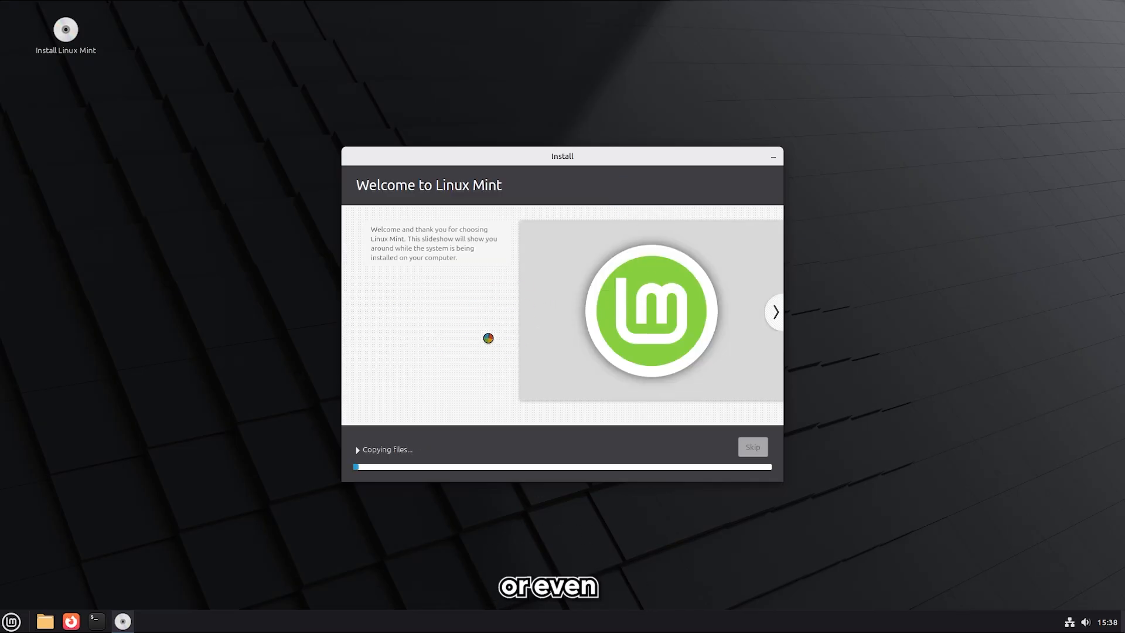
Page through the installation slideshow, then choose Restart Now once installation completes
left_click(775, 314)
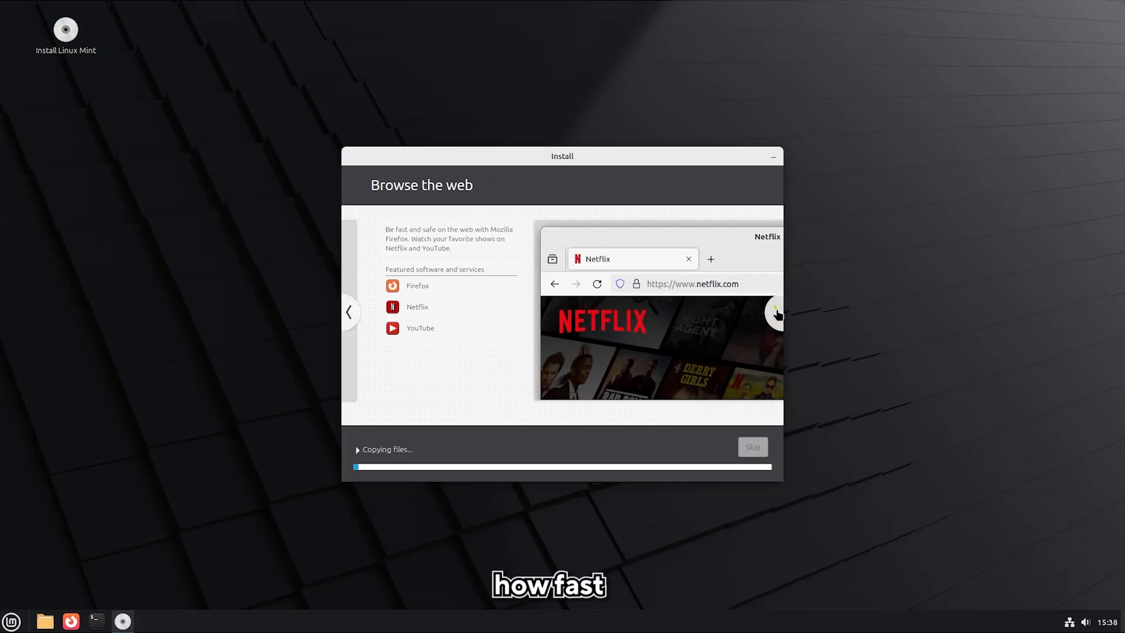
left_click(776, 313)
left_click(777, 313)
left_click(777, 313)
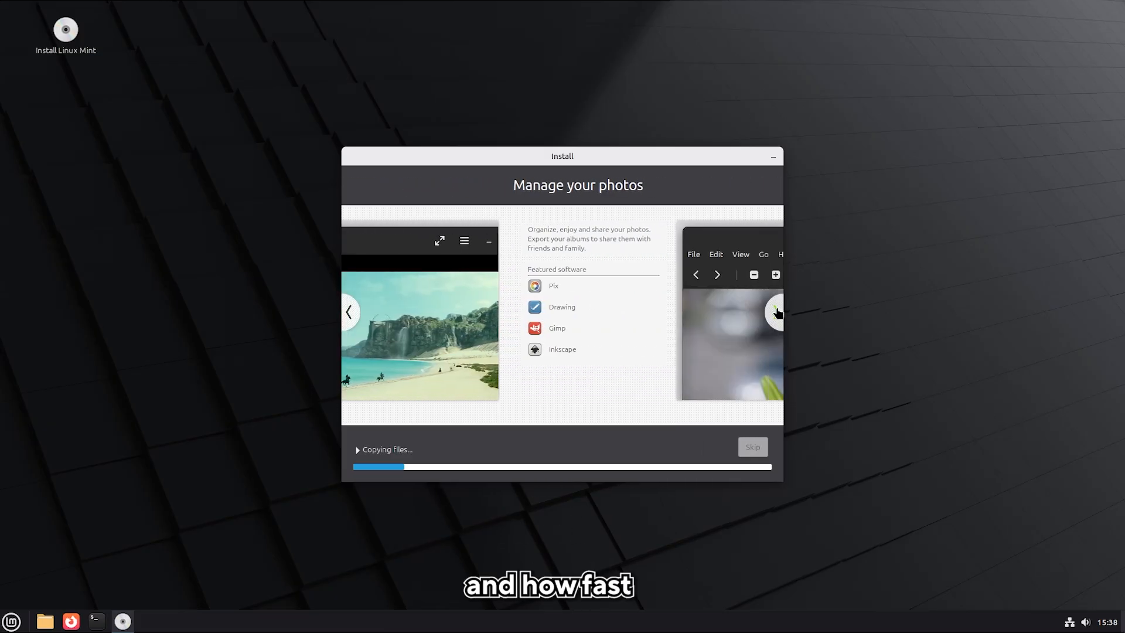
left_click(777, 312)
left_click(777, 312)
left_click(776, 313)
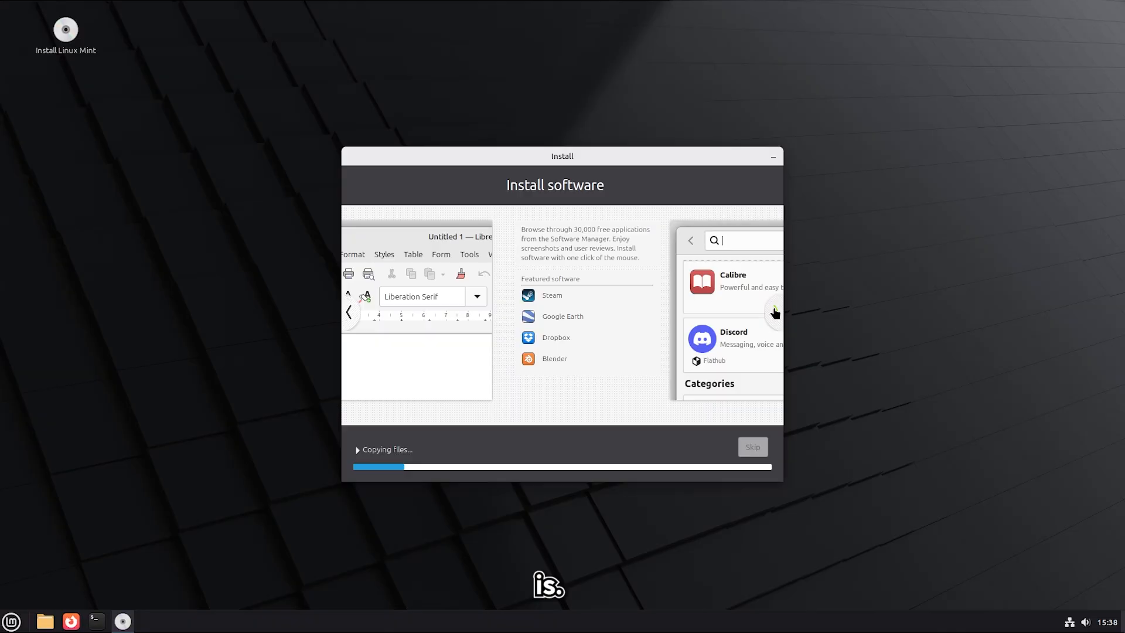
left_click(775, 313)
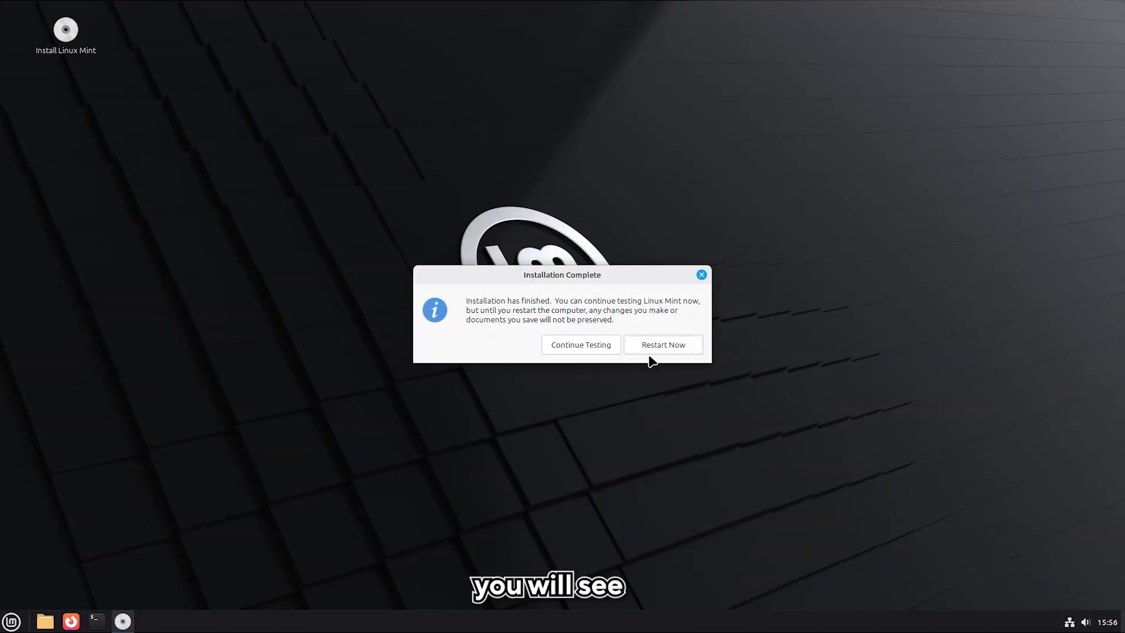
left_click(663, 347)
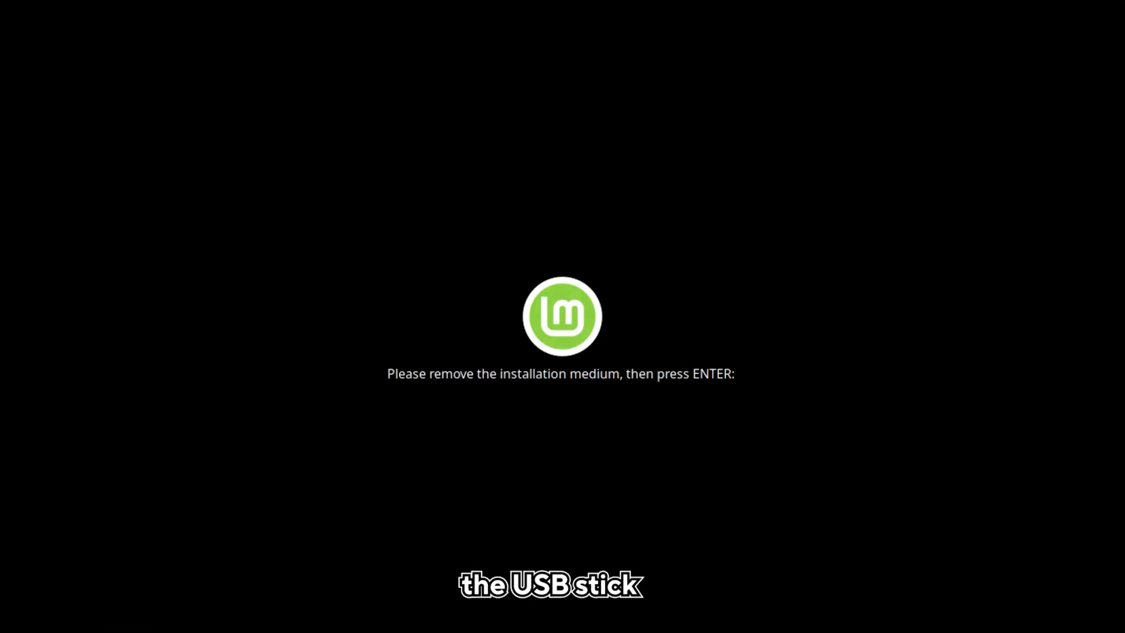
After removing the USB medium, boot Linux Mint 22.2 Cinnamon from GRUB, which also lists Windows Boot Manager
key("Return")
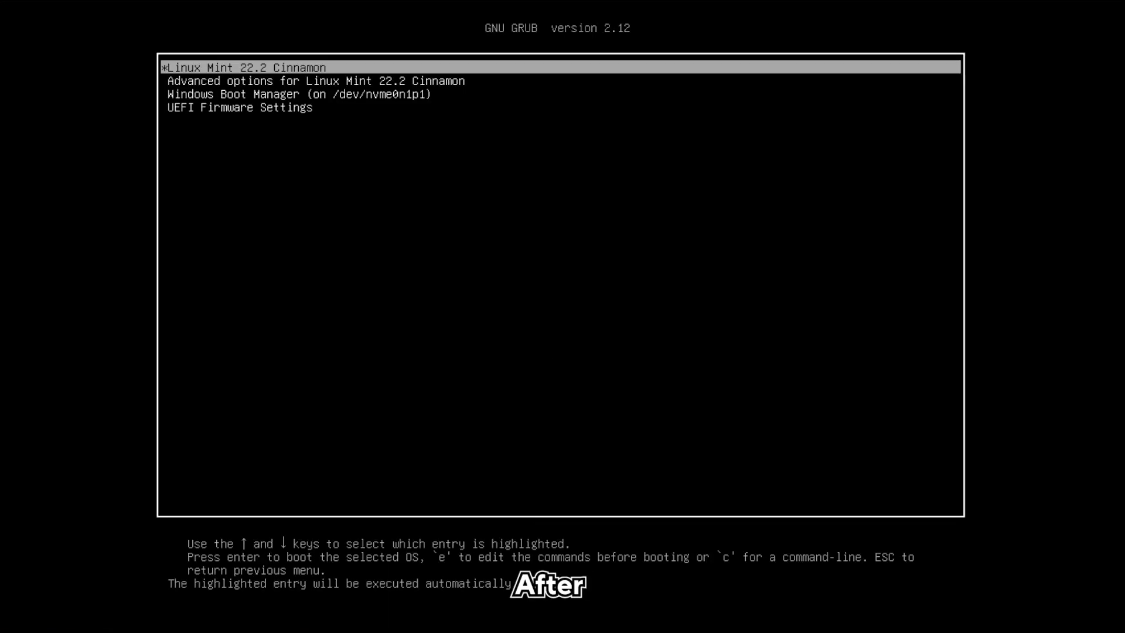
key("Down")
key("Down")
key("Down")
key("Up")
key("Up")
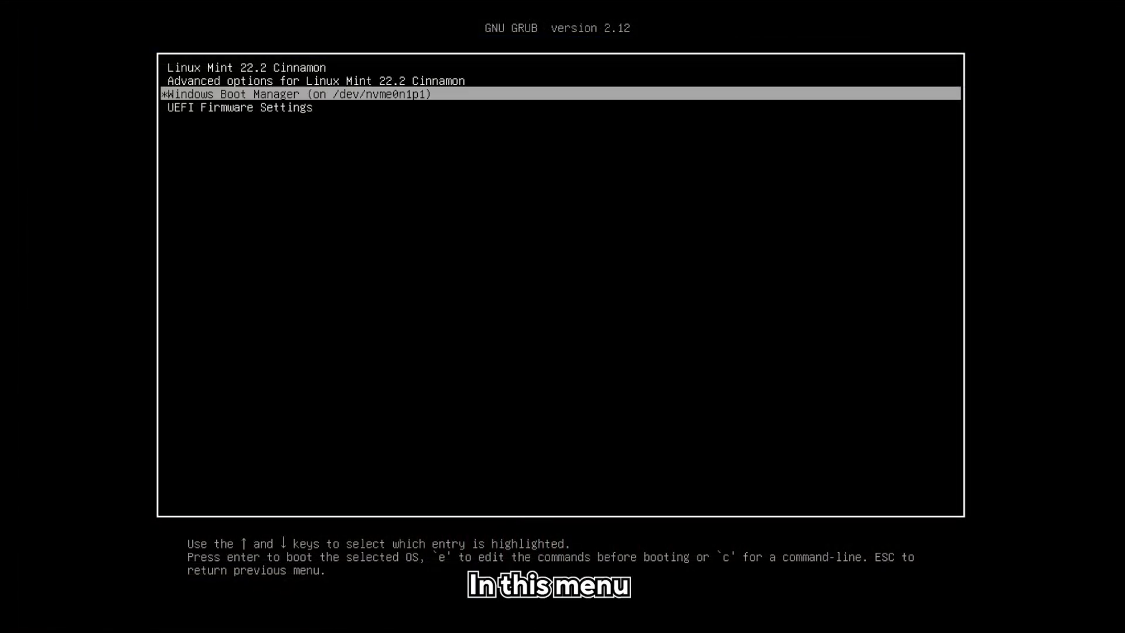
key("Down")
key("Up")
key("Up")
key("Up")
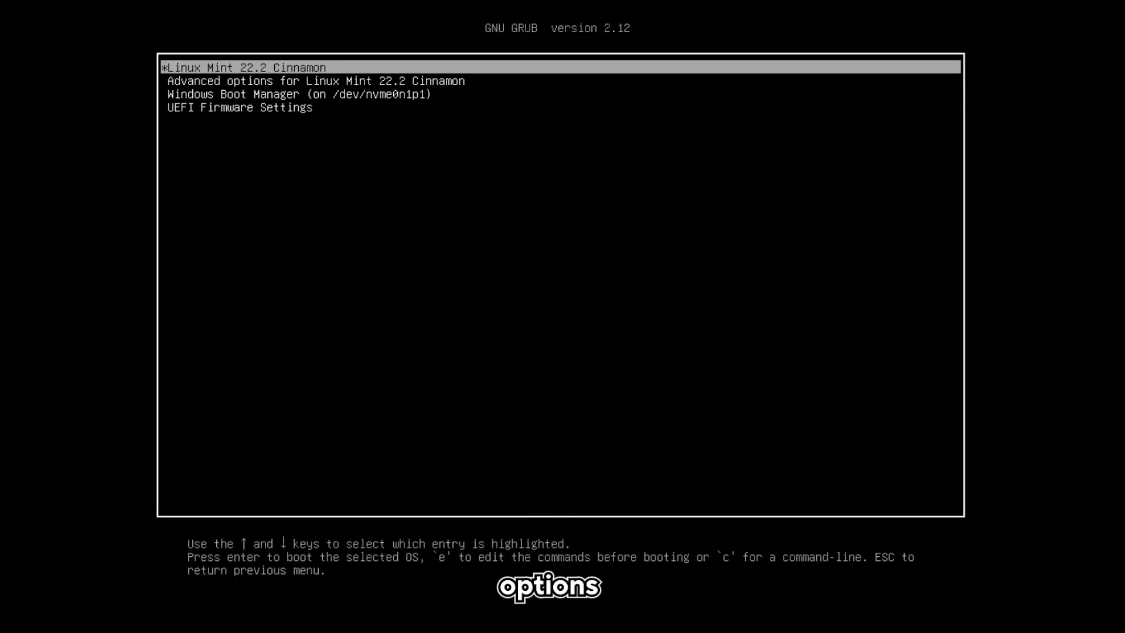
key("Down")
key("Down")
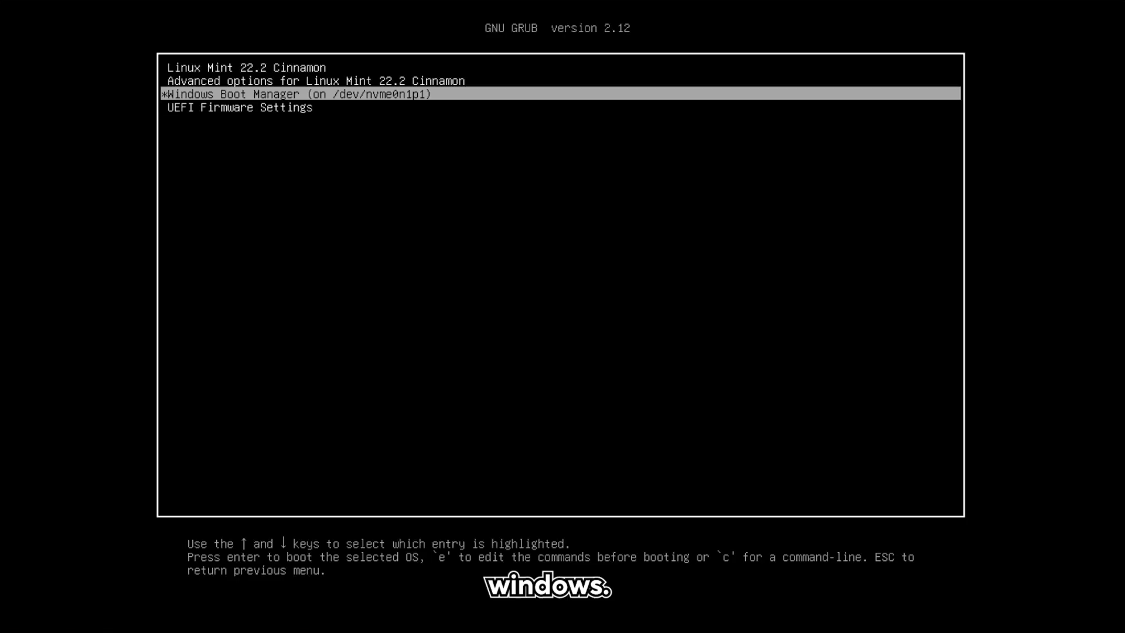
key("Up")
key("Up")
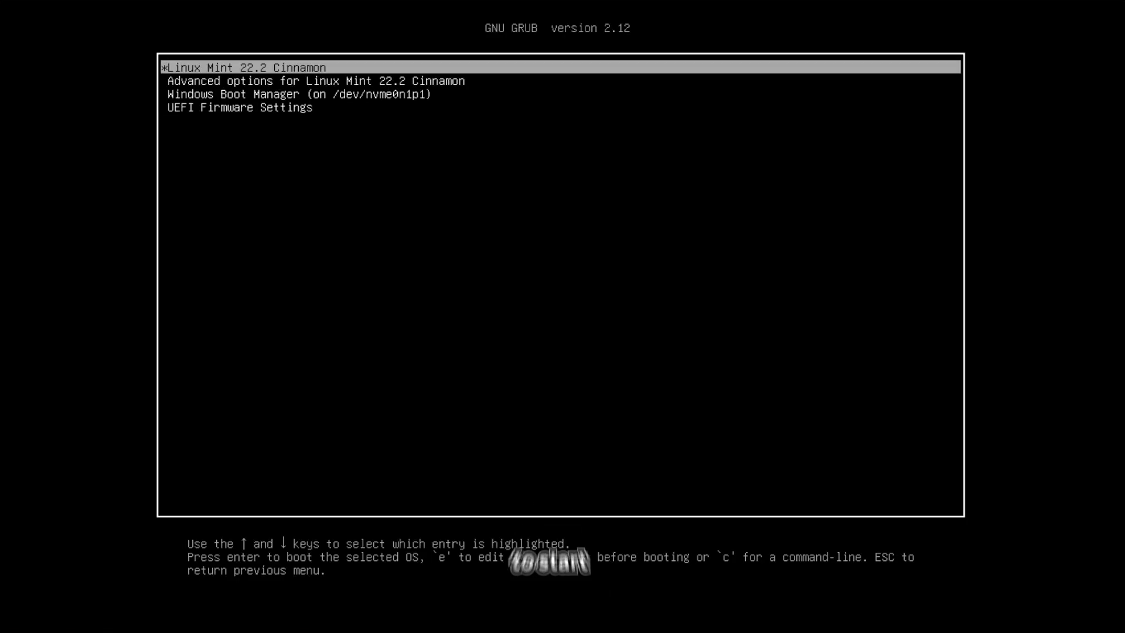
key("Return")
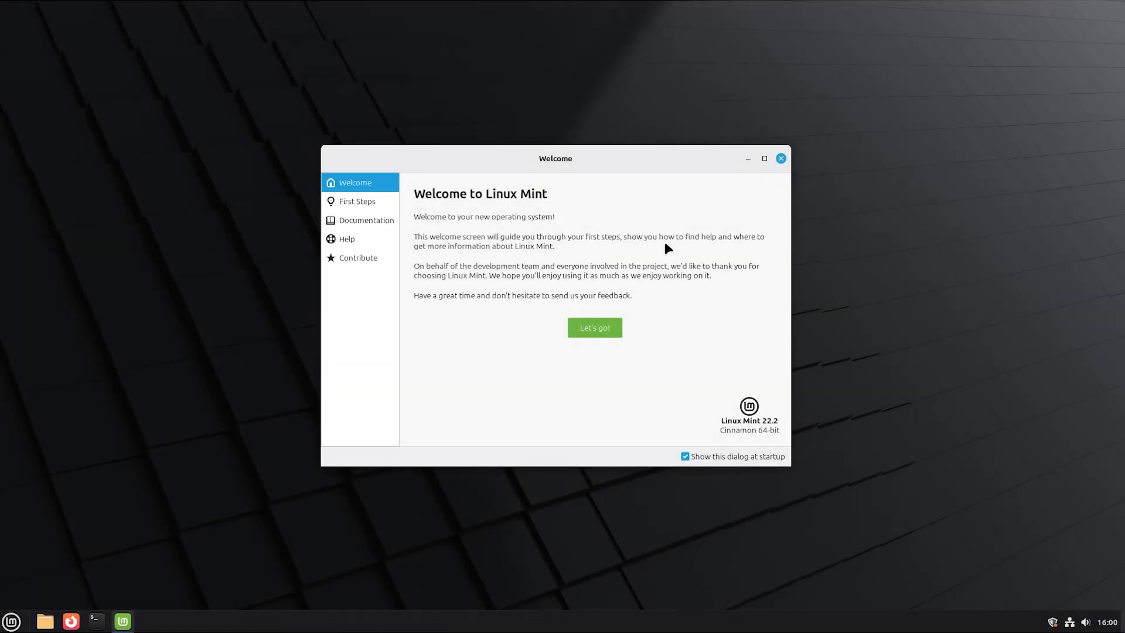
Disable the Welcome dialog at startup, browse the First Steps list, and open Update Manager's tray menu
left_click(684, 459)
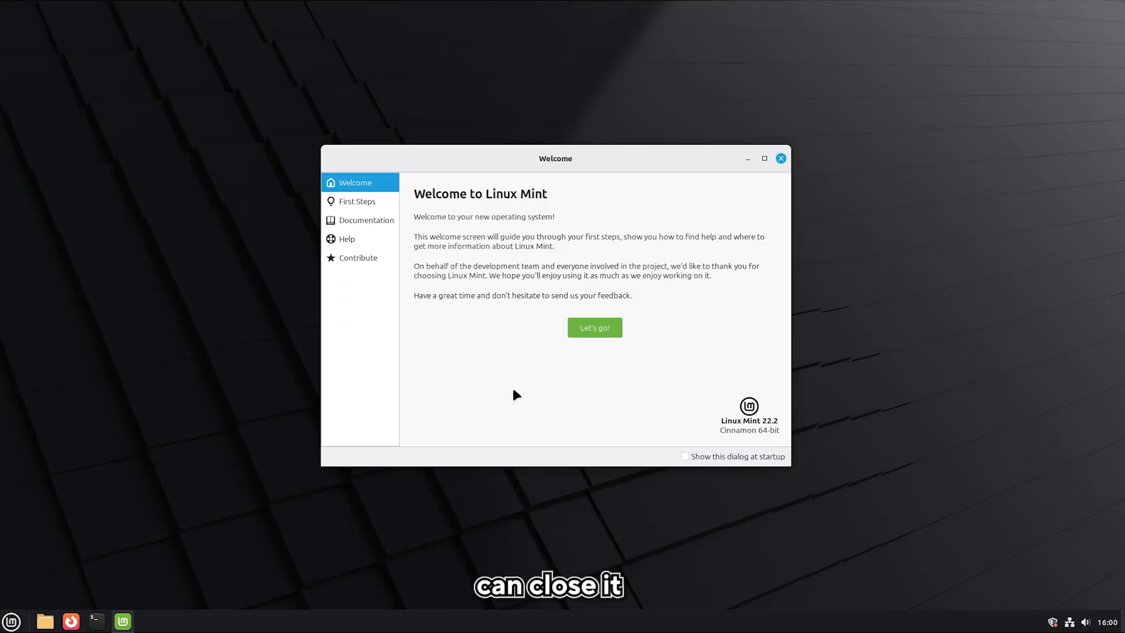
left_click(595, 327)
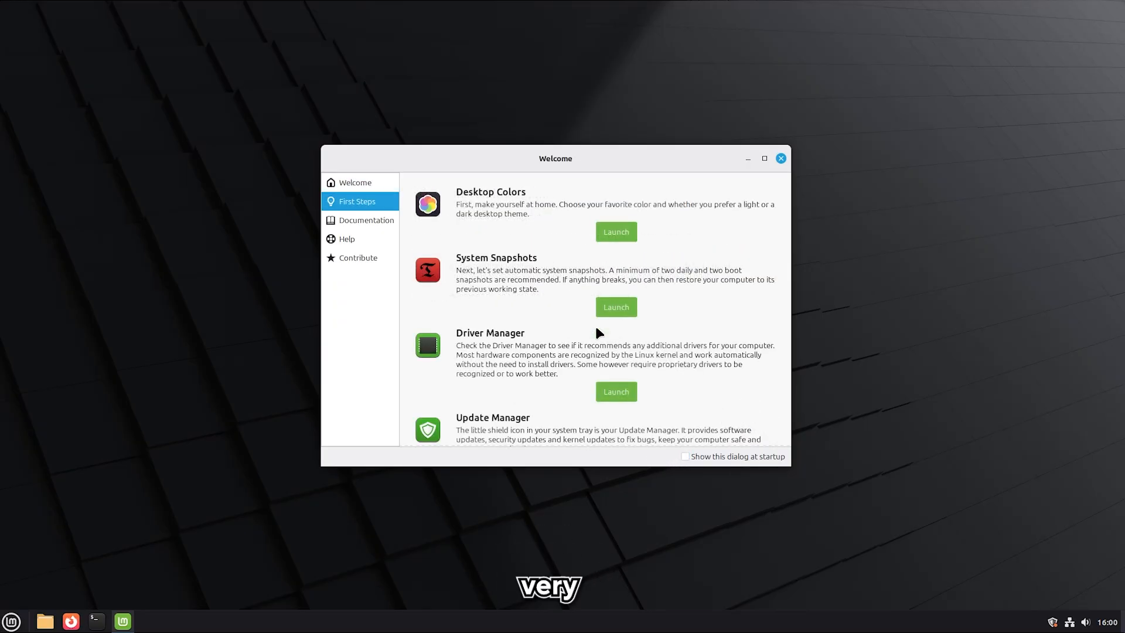
scroll(537, 329, "down", 3)
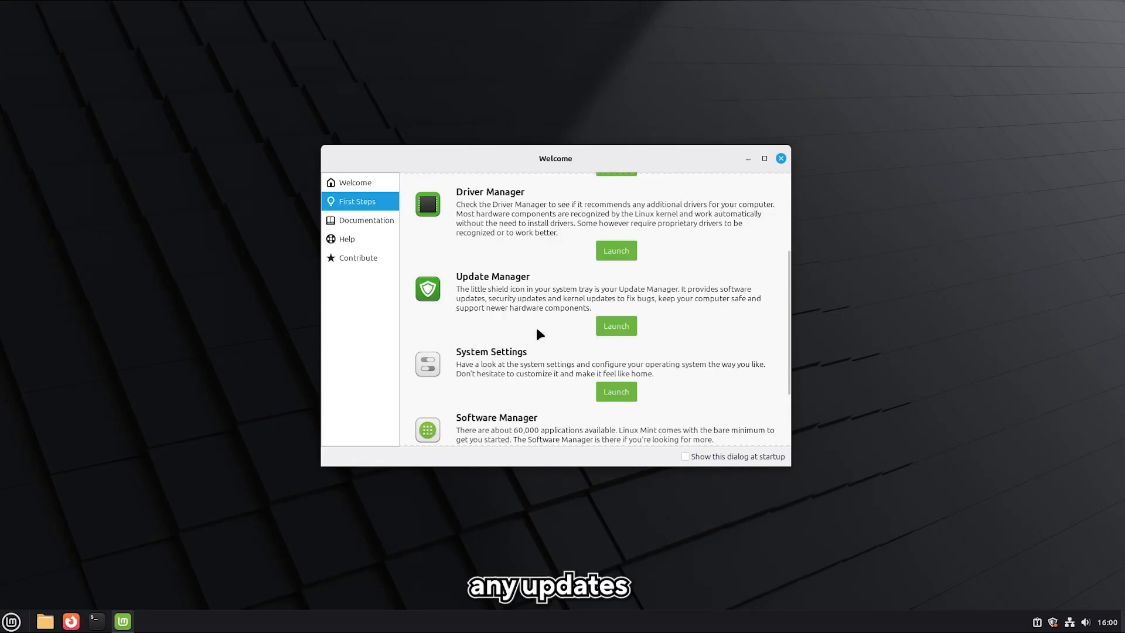
scroll(536, 334, "down", 2)
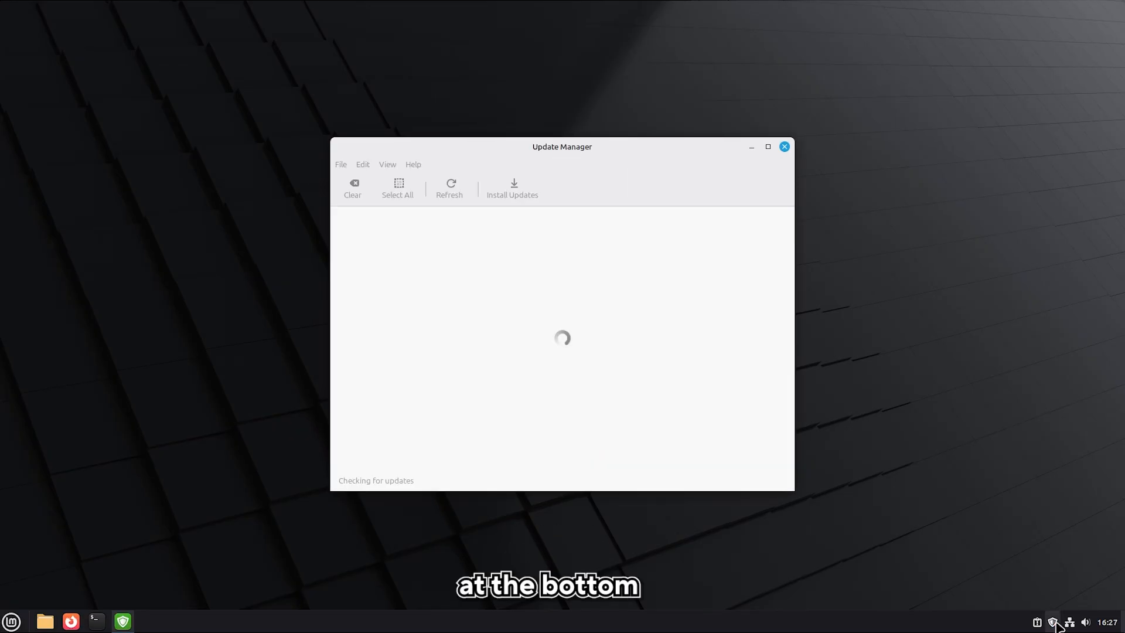
right_click(1053, 622)
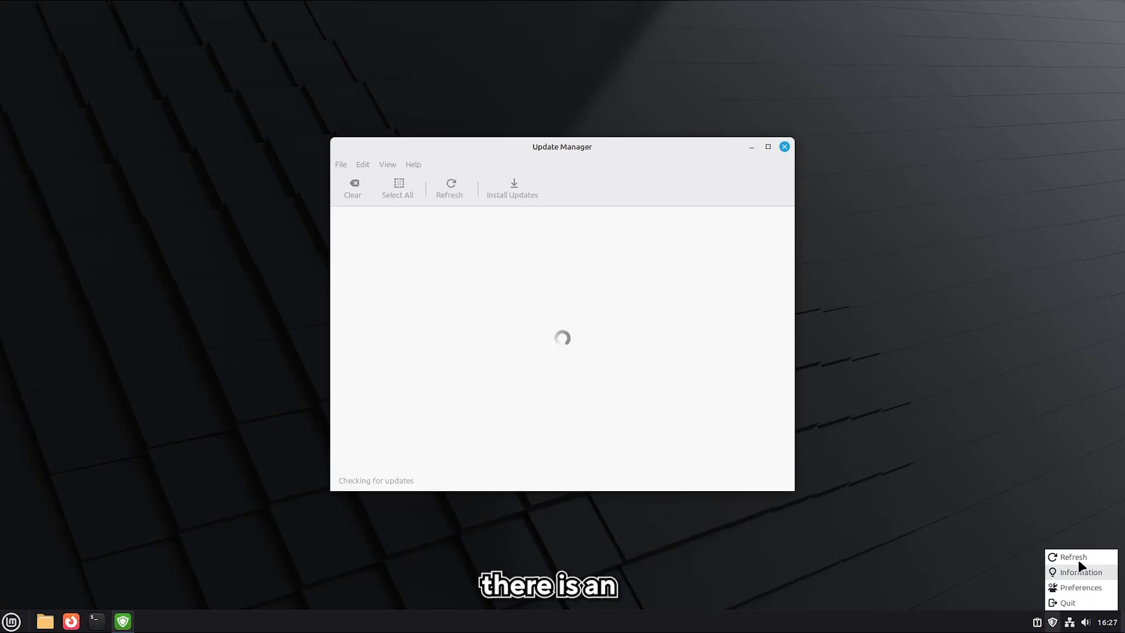
Bring back Update Manager, install its new version, and accept switching to a local mirror
left_click(1054, 623)
left_click(1054, 624)
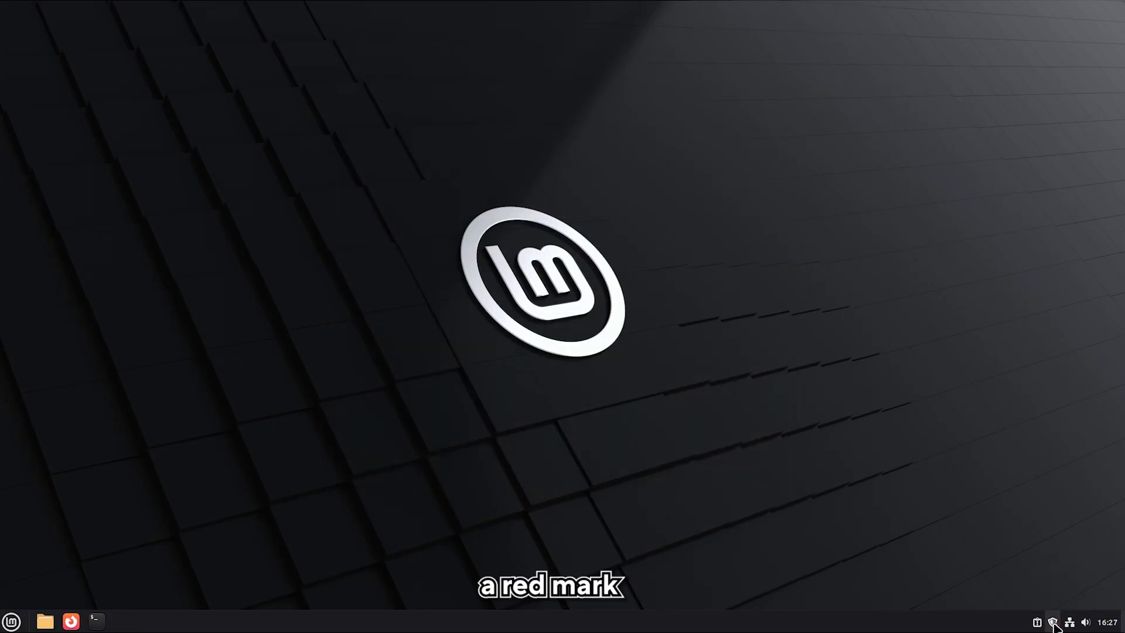
left_click(1054, 623)
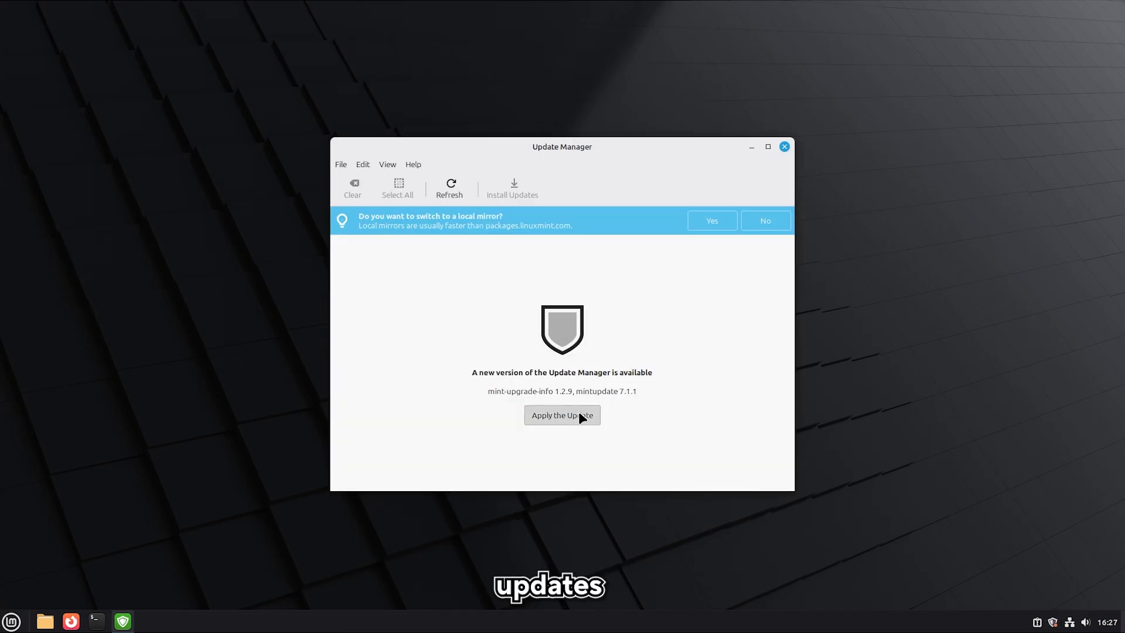
left_click(577, 416)
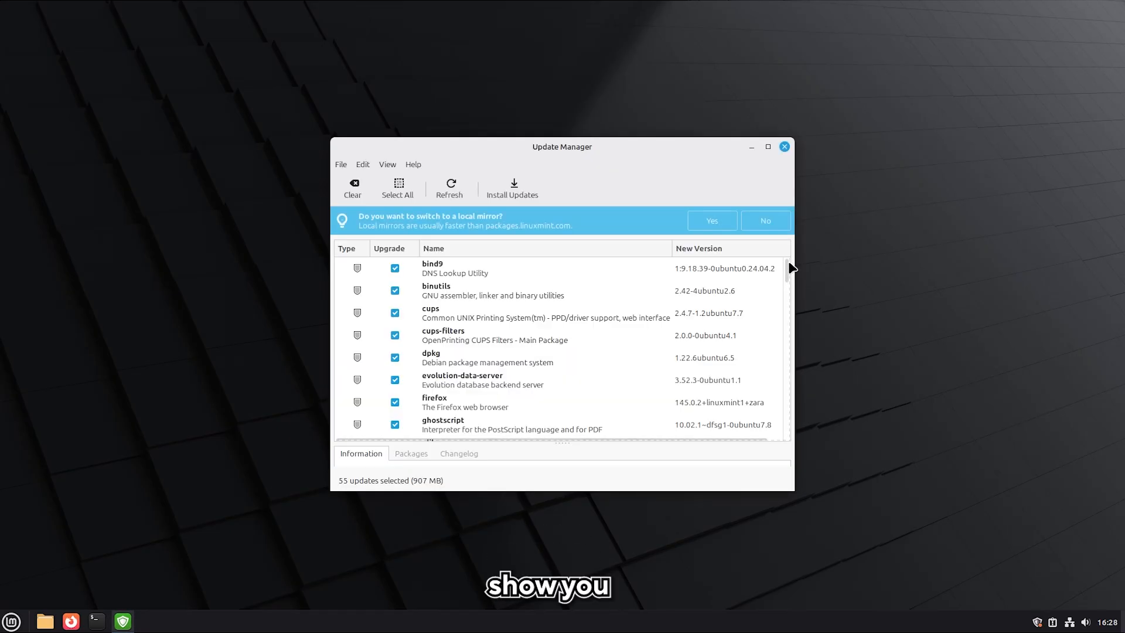
left_click(709, 223)
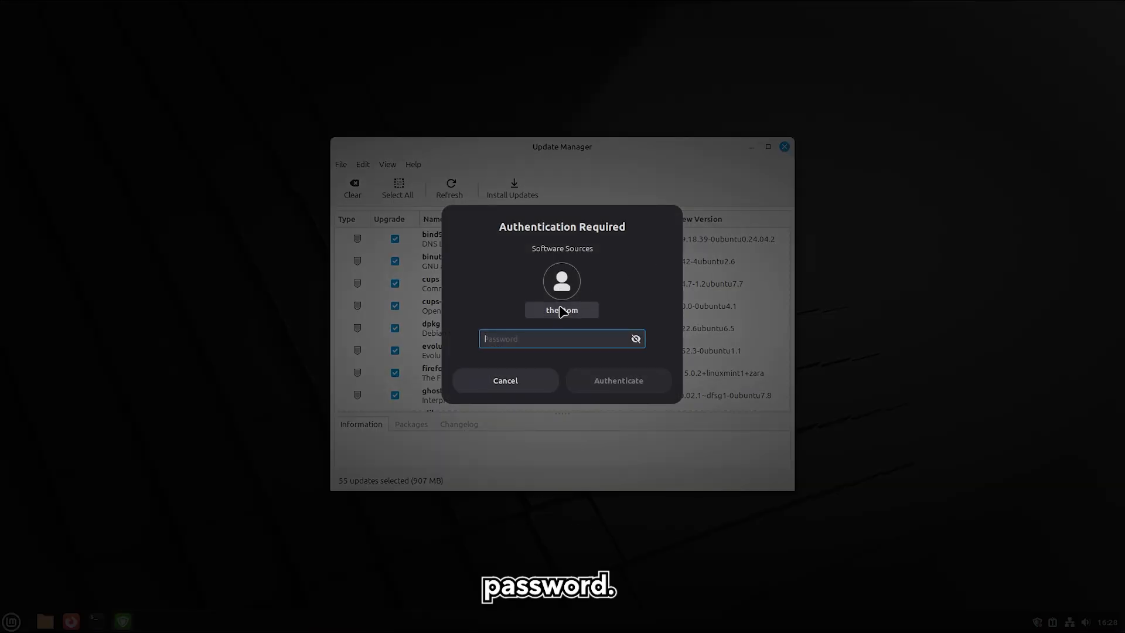
Authenticate and set the Linux Mint Main mirror to the Italian GARR server
key("Return")
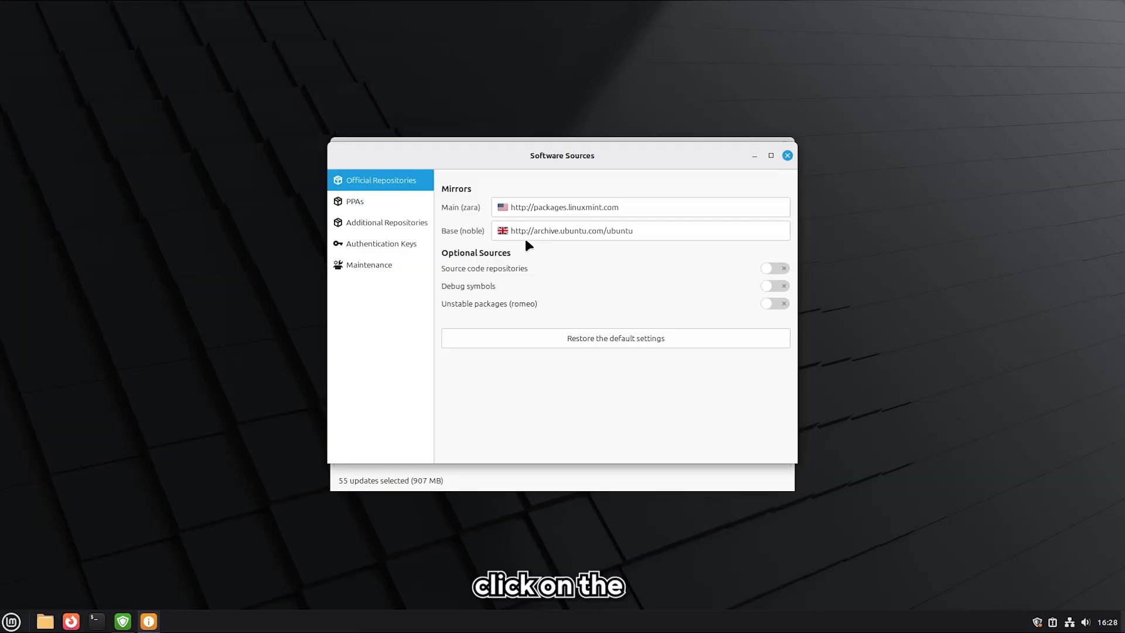
left_click(631, 213)
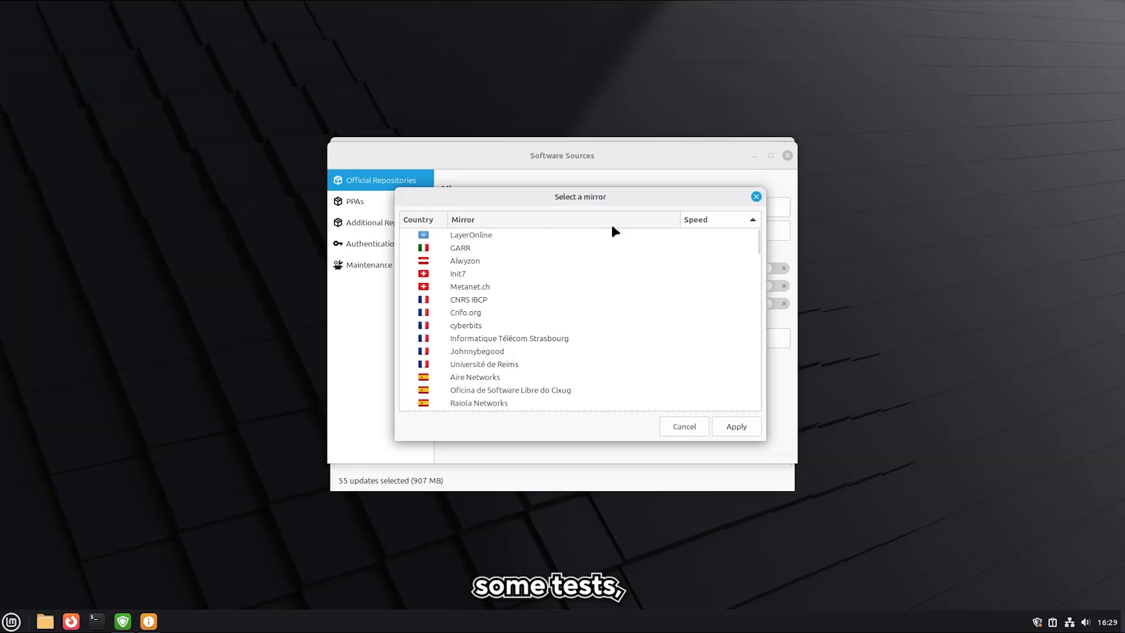
left_click(463, 248)
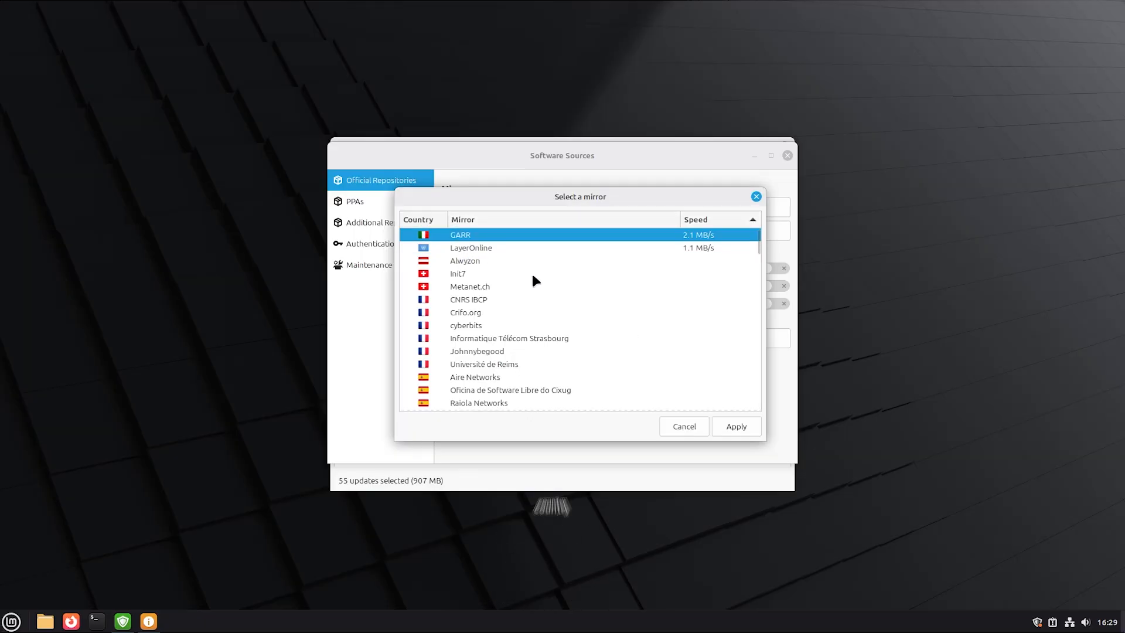
left_click(747, 424)
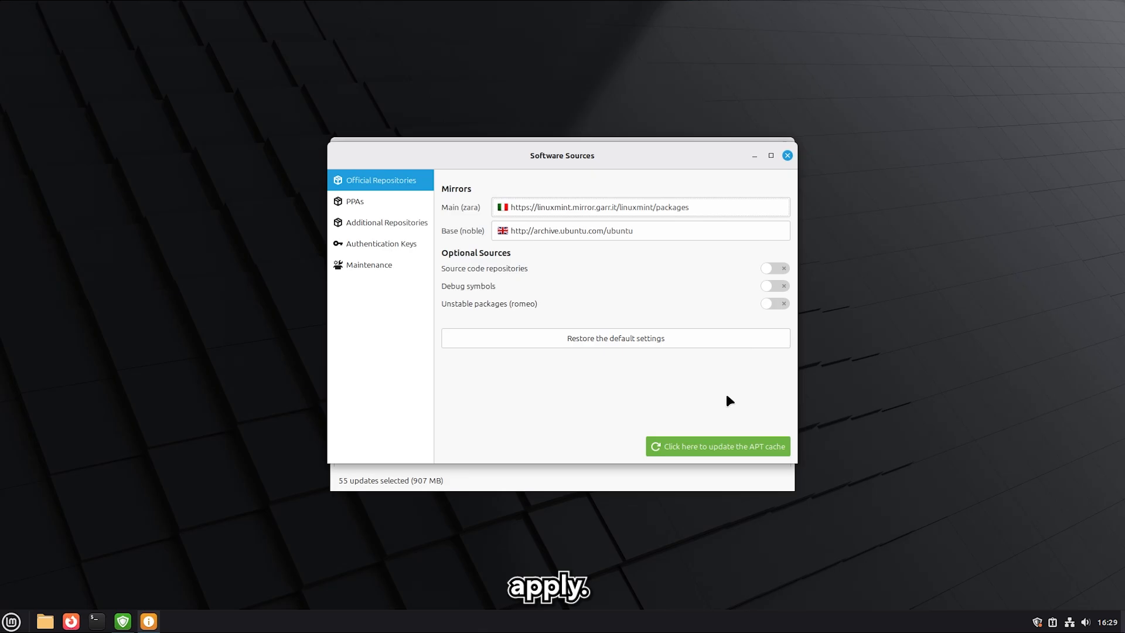
Set the Ubuntu Base mirror to giano.com.dist.unige.it, refresh the APT cache, and close Software Sources
left_click(595, 235)
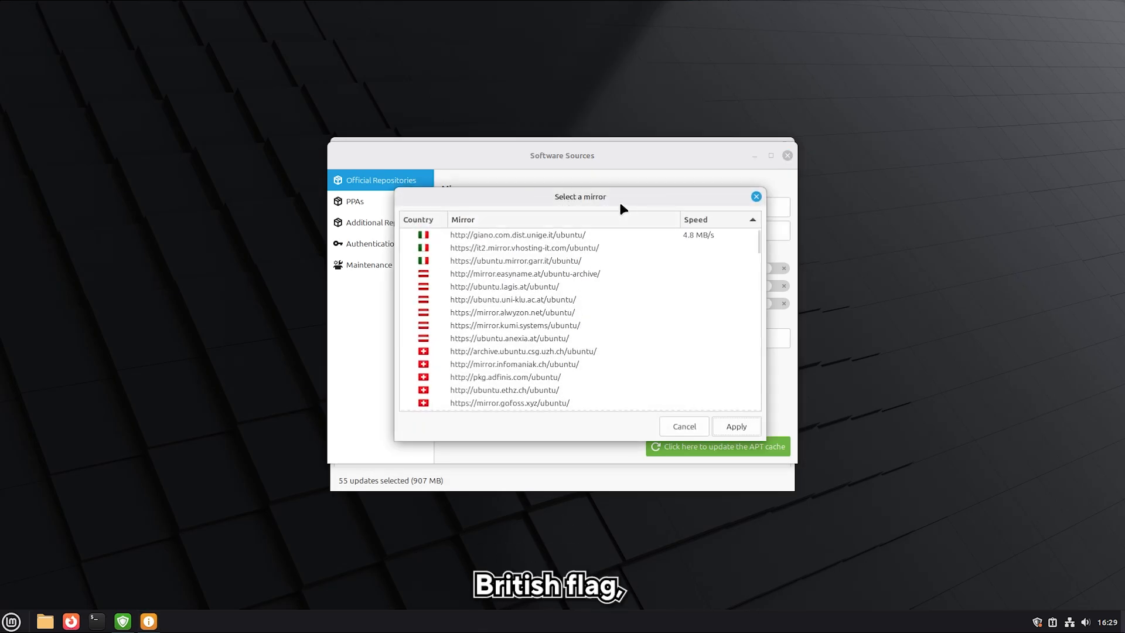
left_click(554, 236)
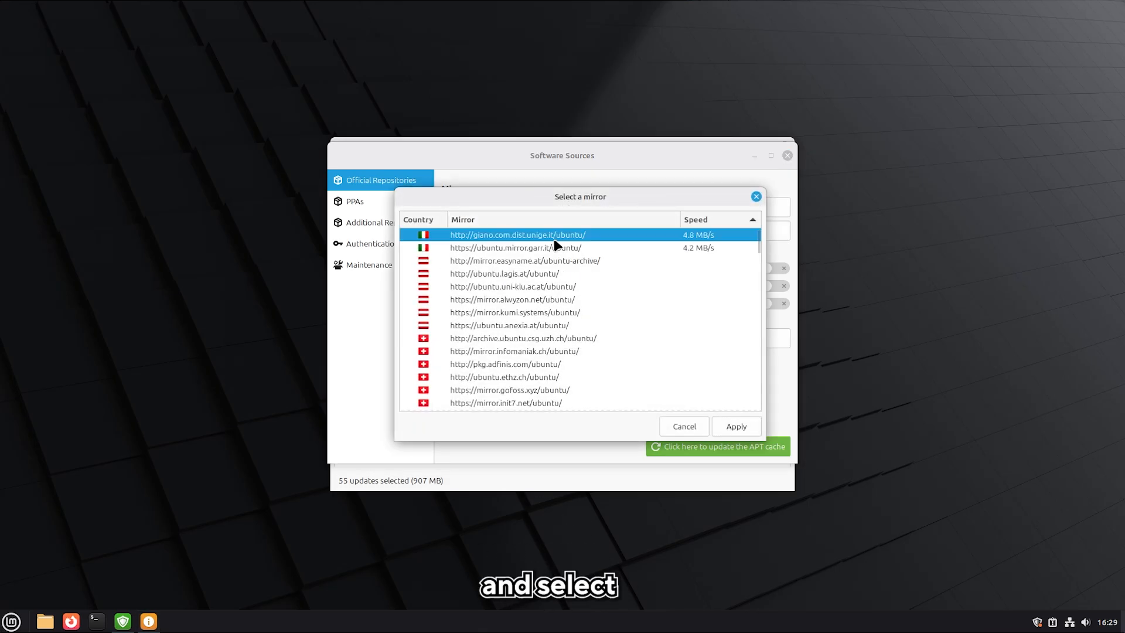
left_click(737, 427)
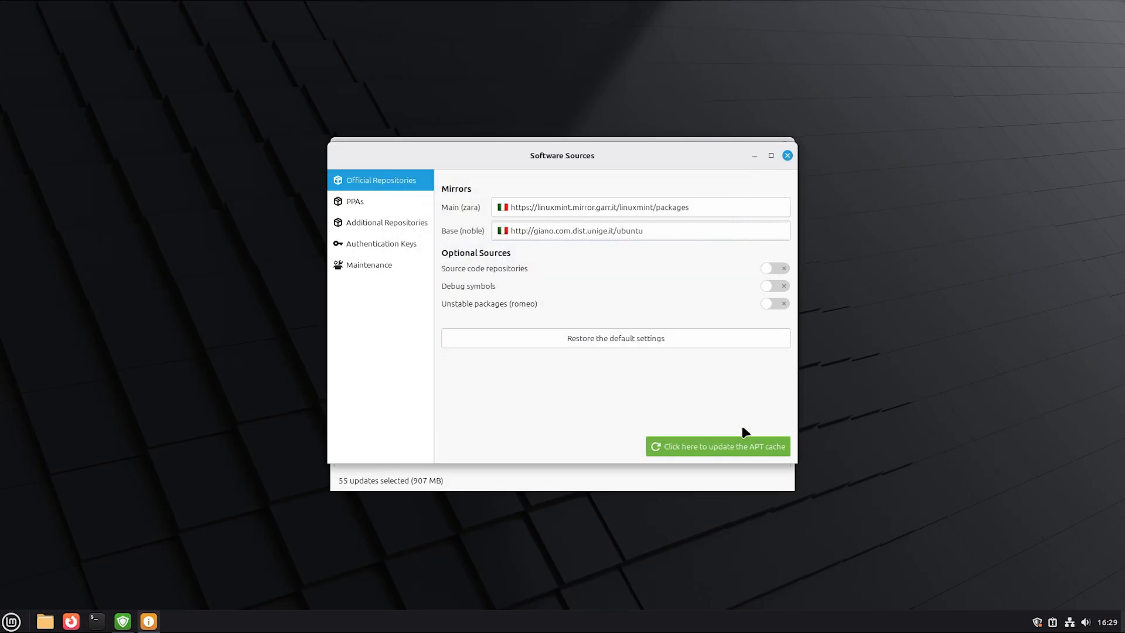
left_click(694, 447)
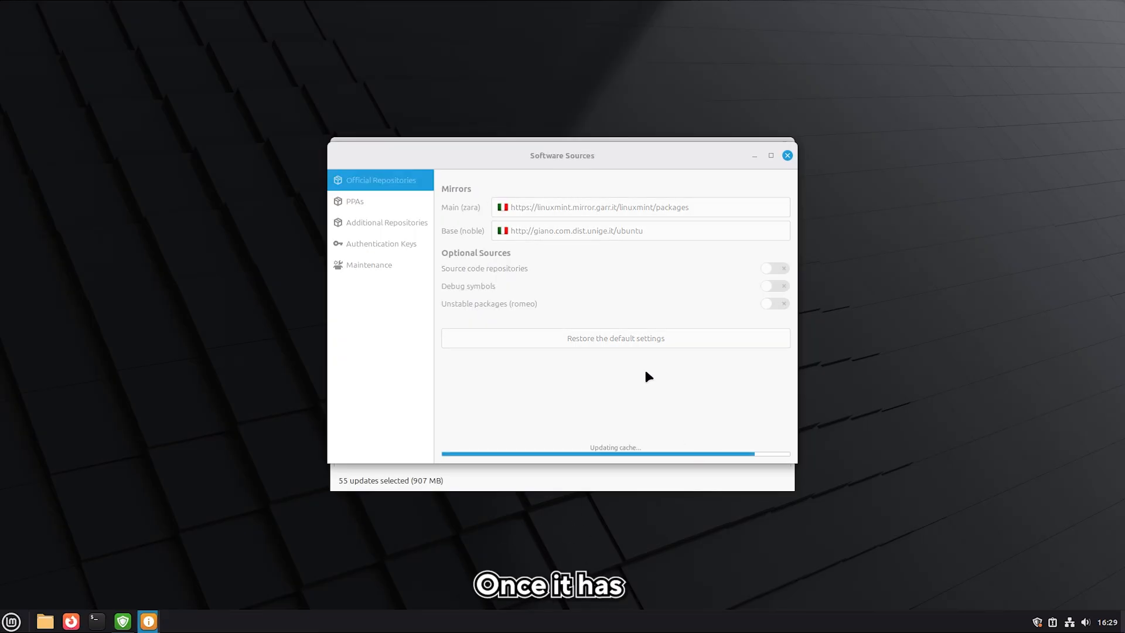
left_click(787, 156)
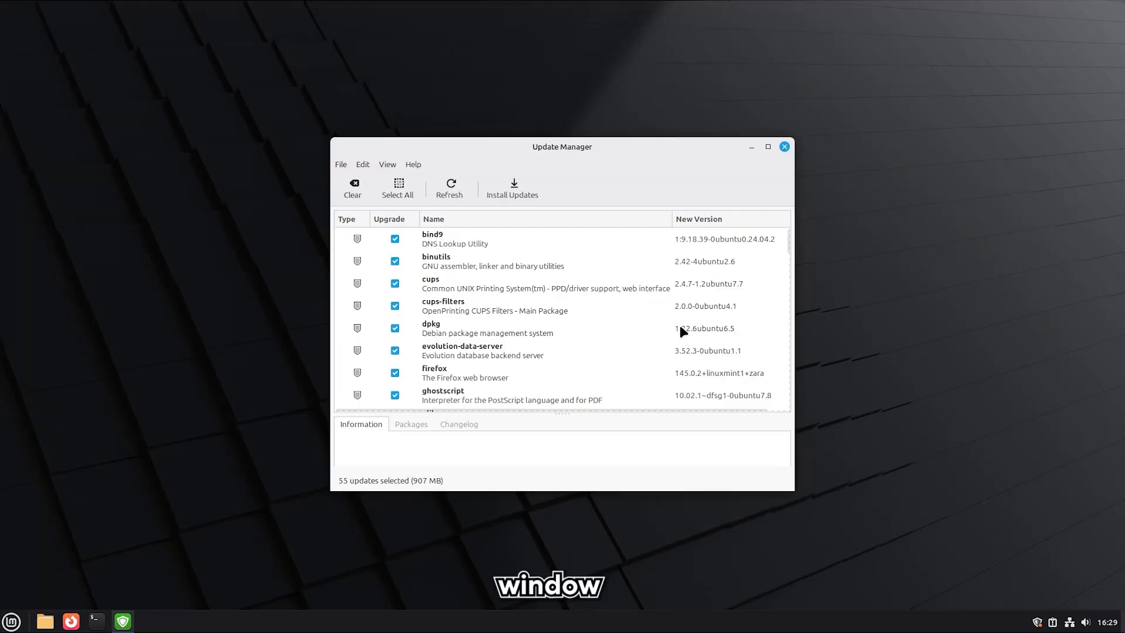
Install the 55 selected updates (907 MB) and reboot from the orange banner
left_click(508, 187)
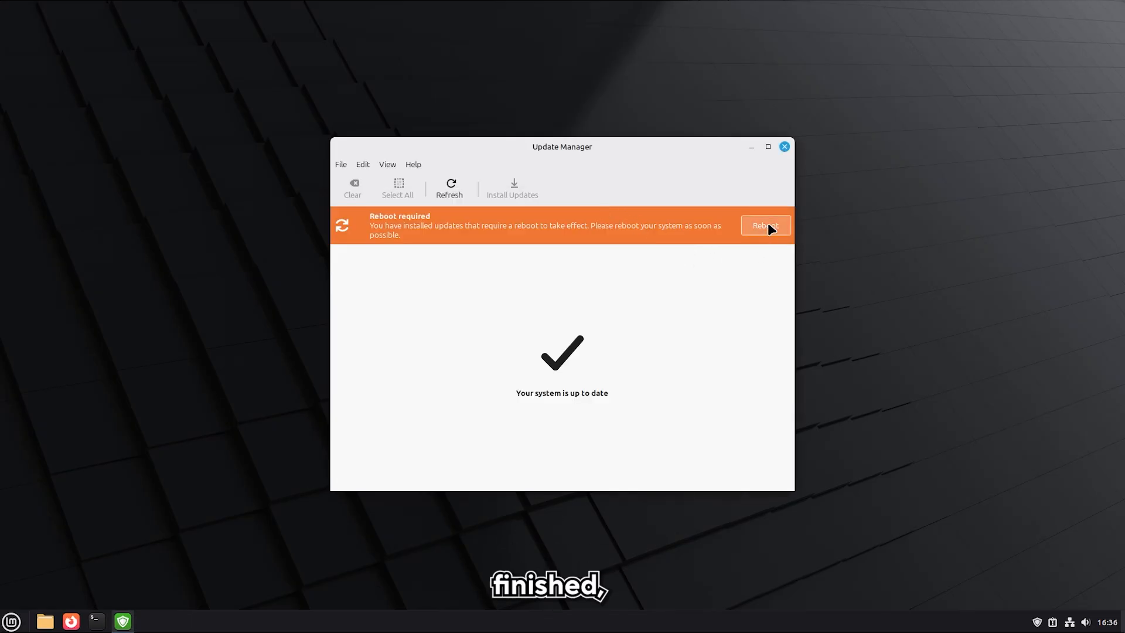
left_click(765, 226)
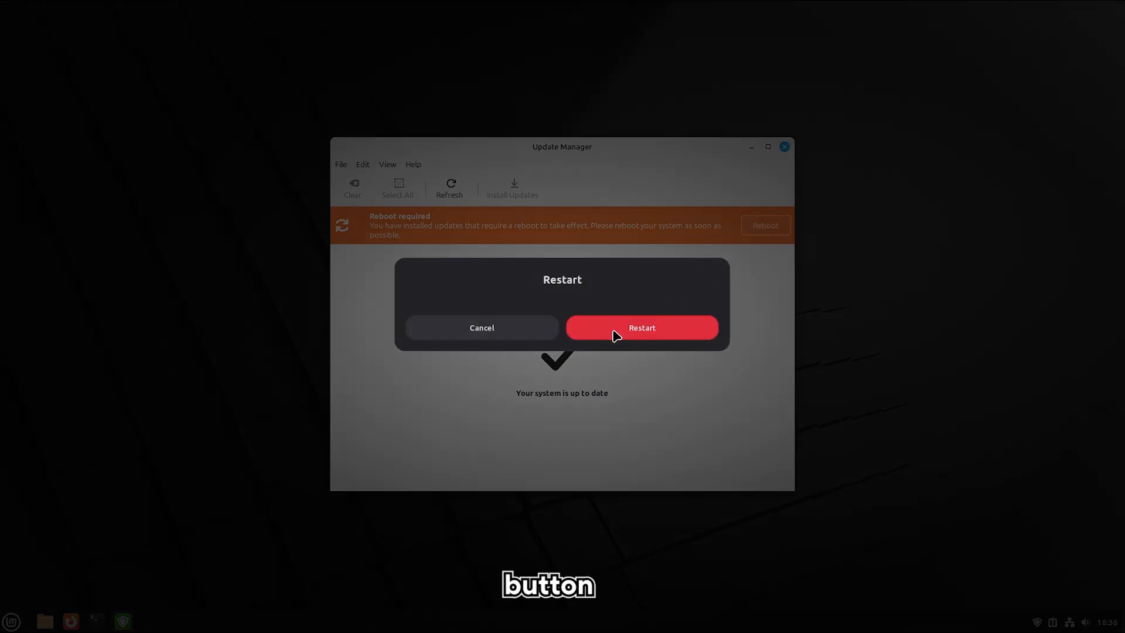